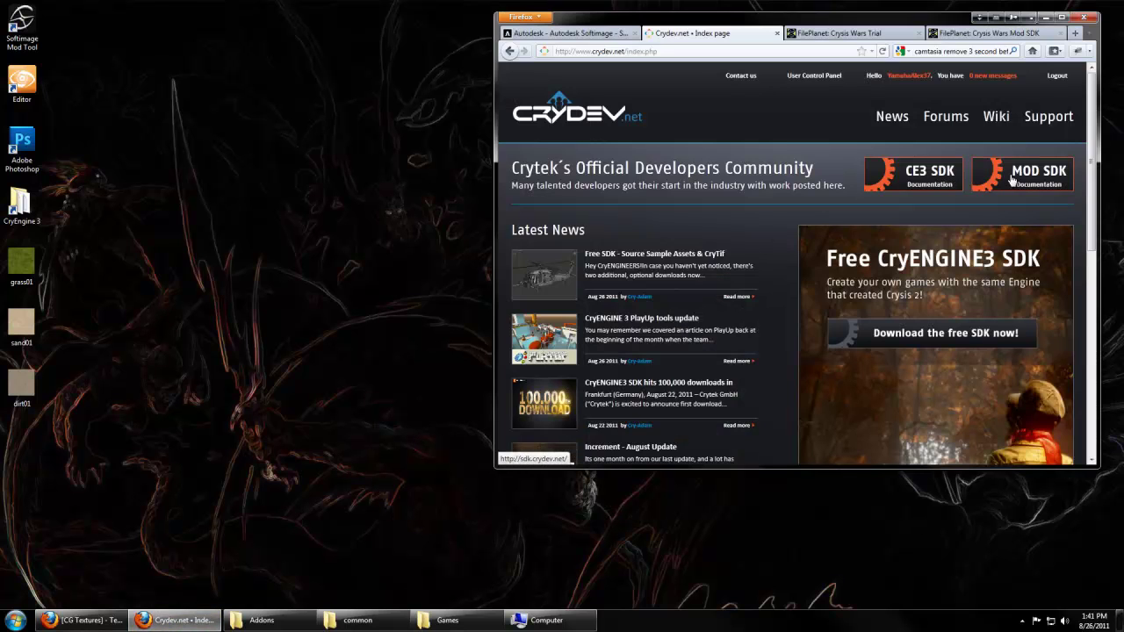
Open the Games folder on the Storage (D:) drive and the CryEngine 3 installation folder.
click(575, 626)
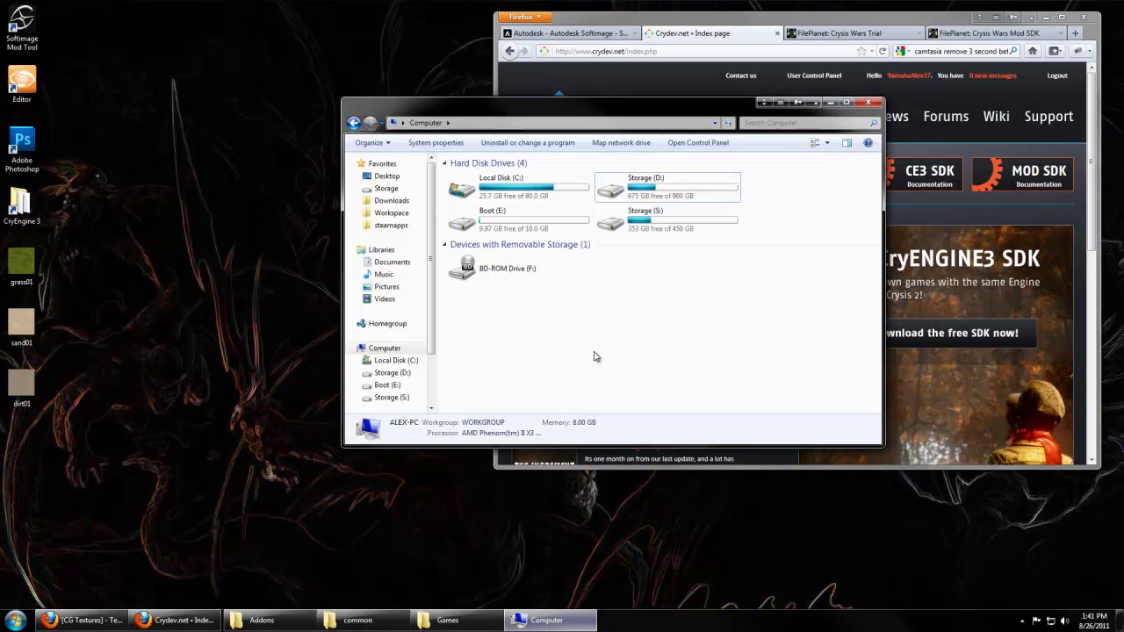
double_click(645, 183)
double_click(493, 213)
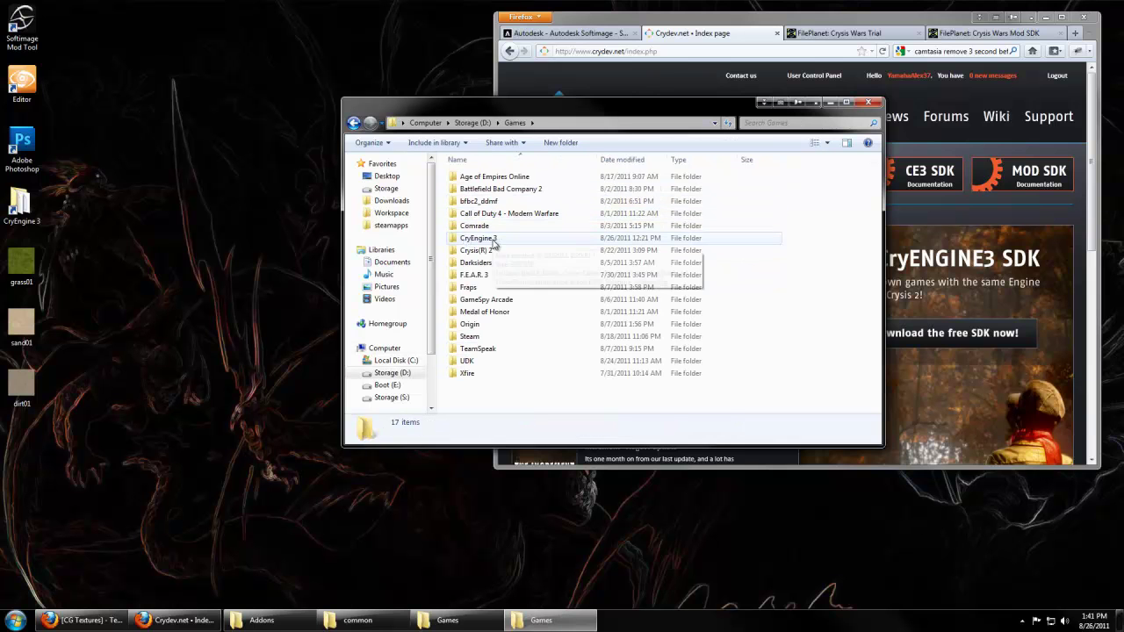
double_click(26, 207)
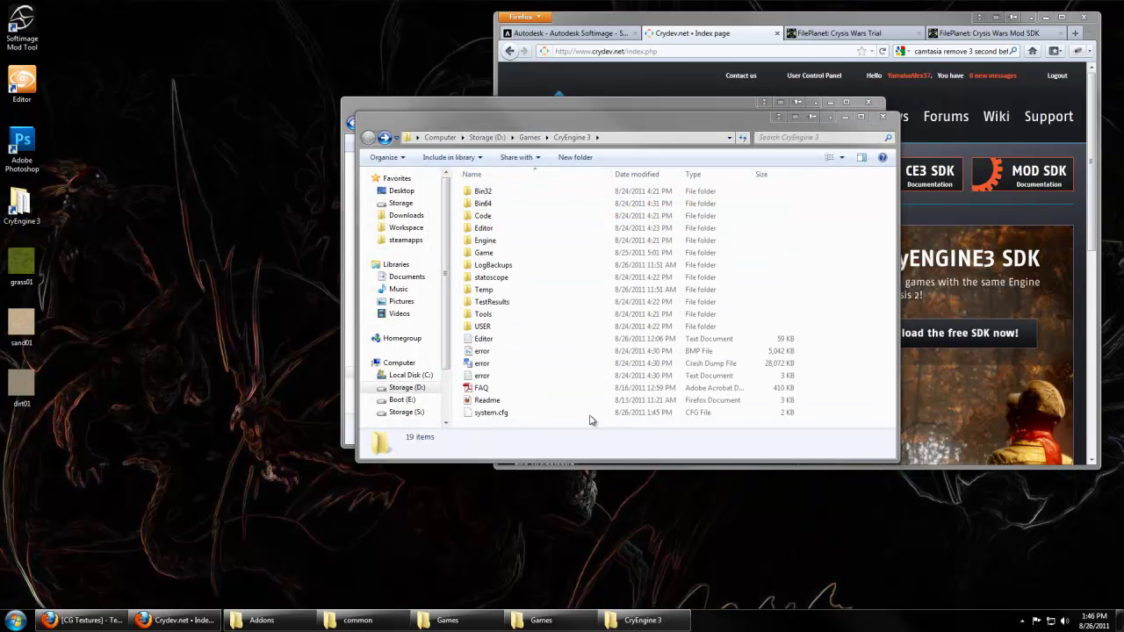
Run SettingsMgr from the CryEngine 3 Tools folder and save the engine settings with the root directory D:\Games\CryEngine 3.
double_click(483, 315)
scroll(483, 322, down, 5)
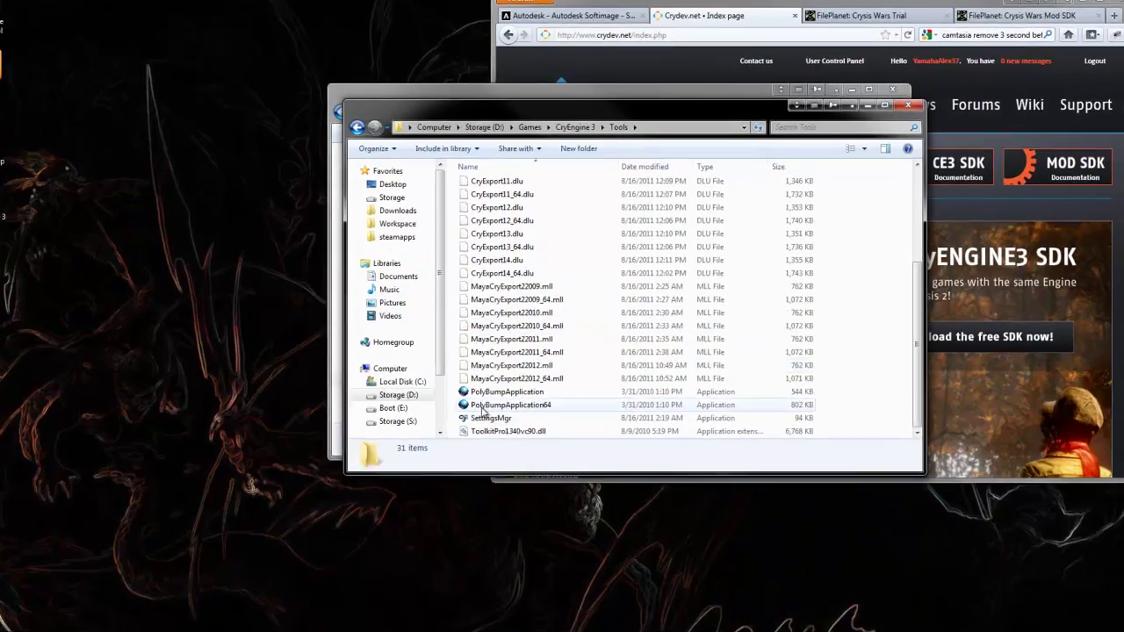
double_click(485, 418)
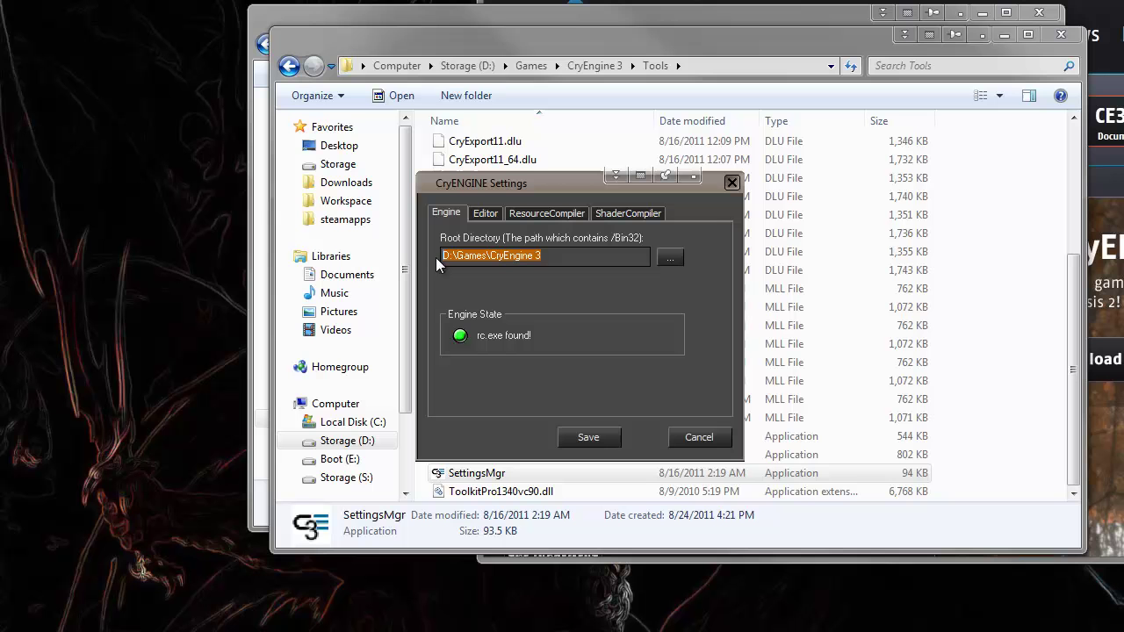
click(592, 434)
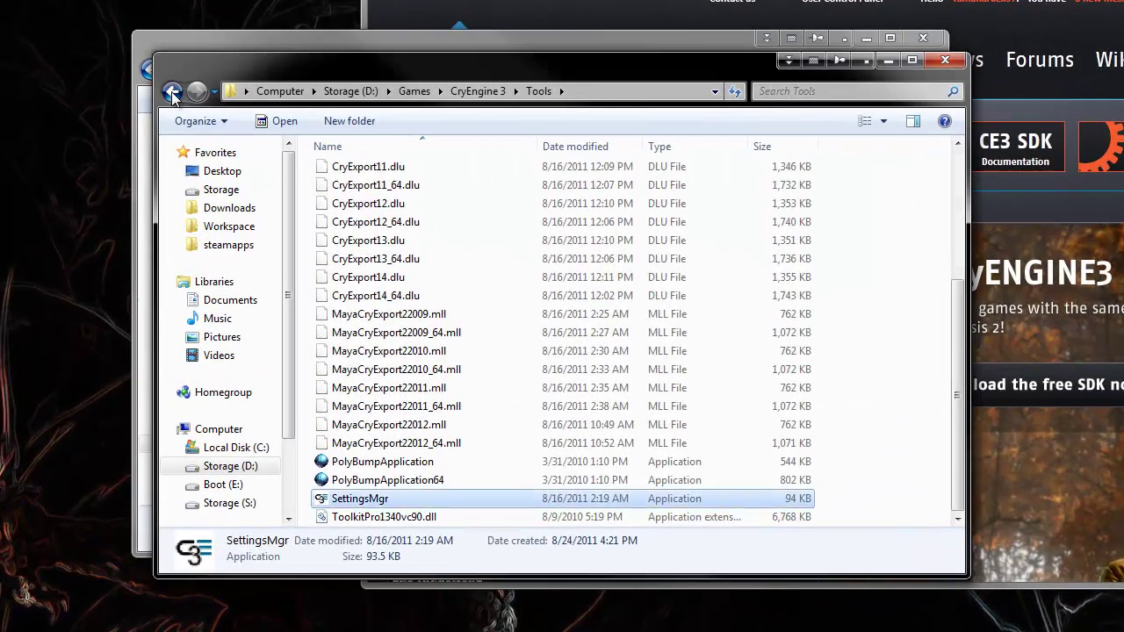
Select jpeg62.dll, libtiff3.dll and zlib1.dll together in the CryEngine 3 Bin32 folder.
click(368, 137)
double_click(344, 172)
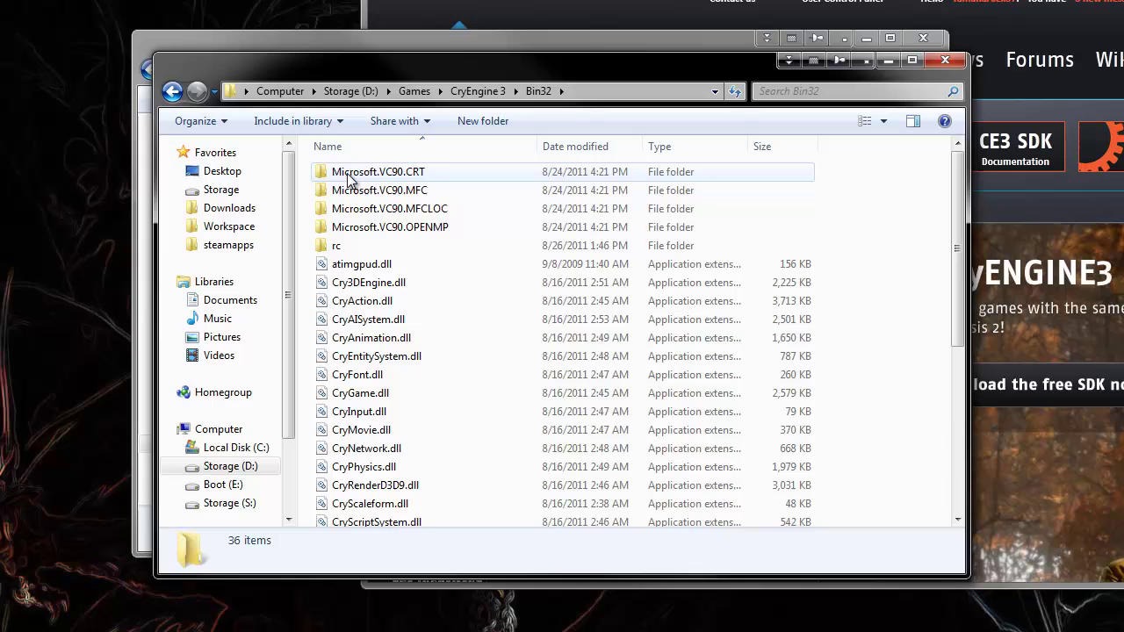
scroll(349, 184, down, 5)
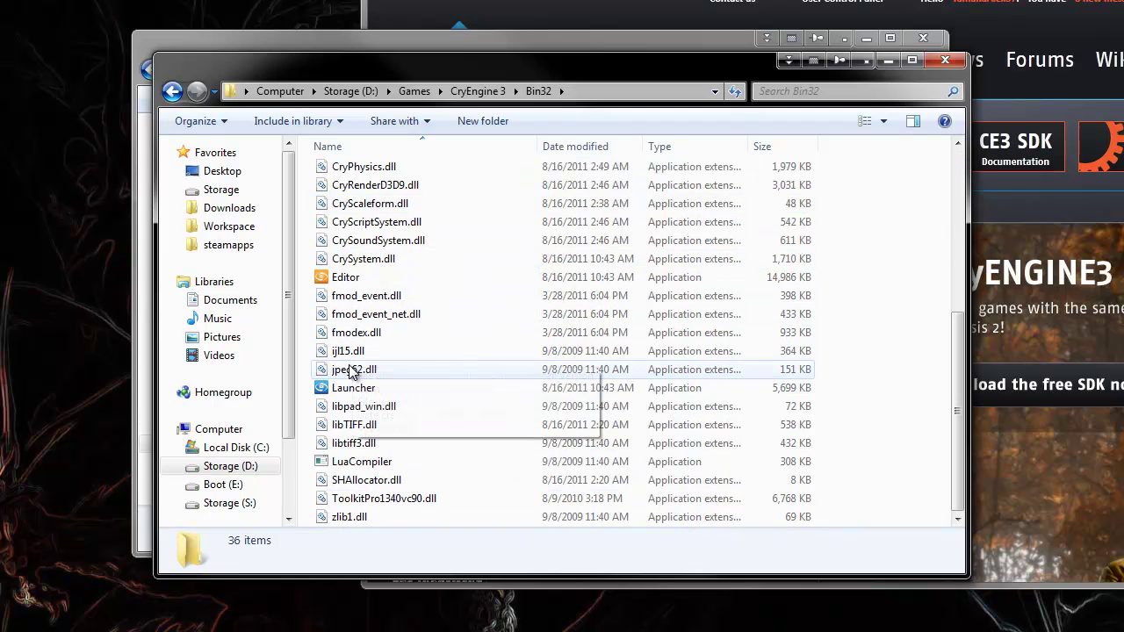
click(352, 372)
ctrl+click(354, 444)
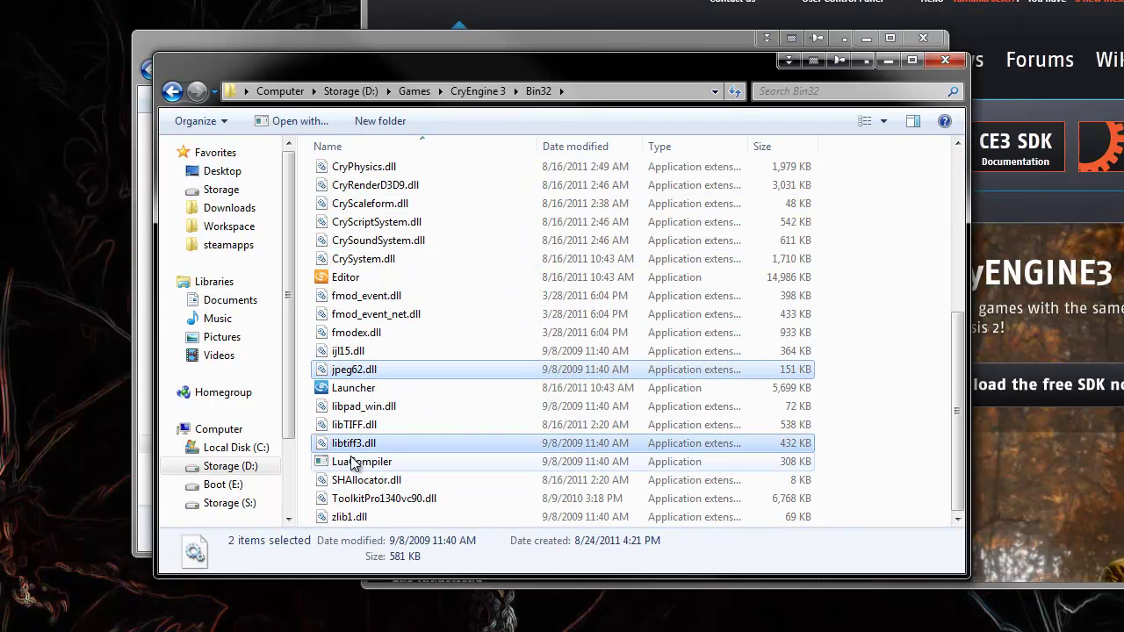
ctrl+click(353, 517)
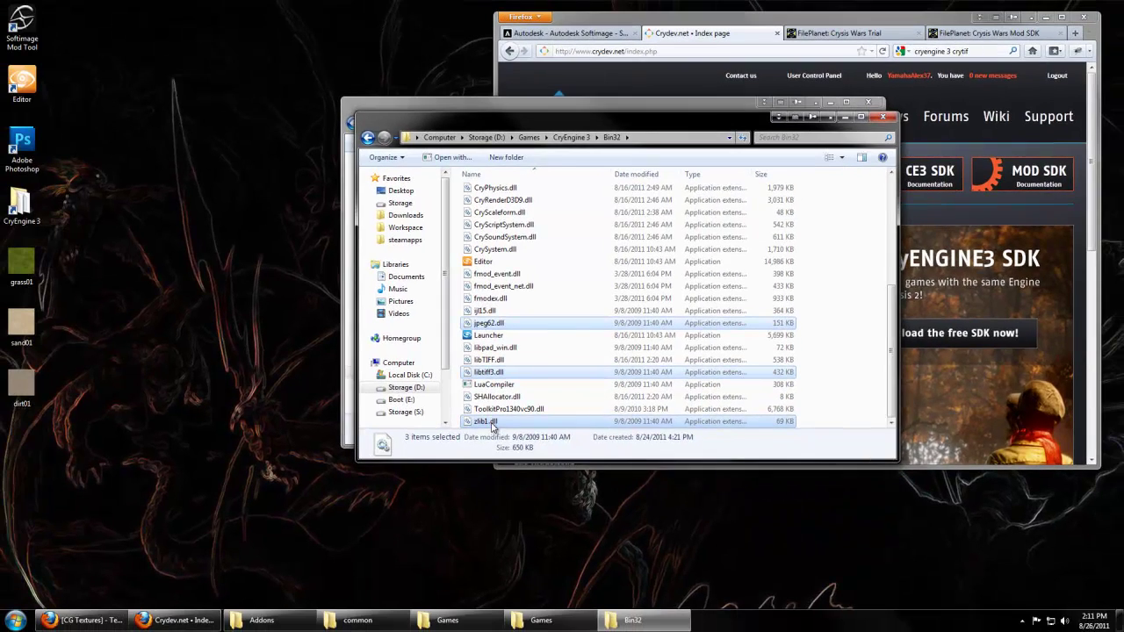
Open the Adobe Photoshop CS5.1 program folder through its desktop shortcut and move its window so the Bin32 files stay visible.
right_click(37, 149)
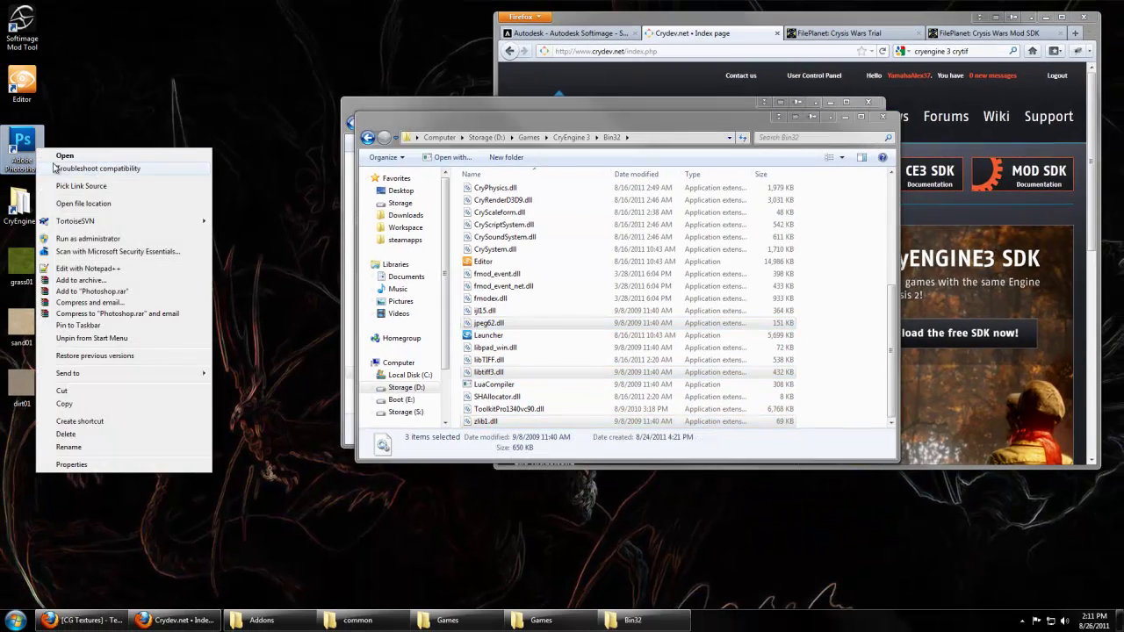
click(61, 205)
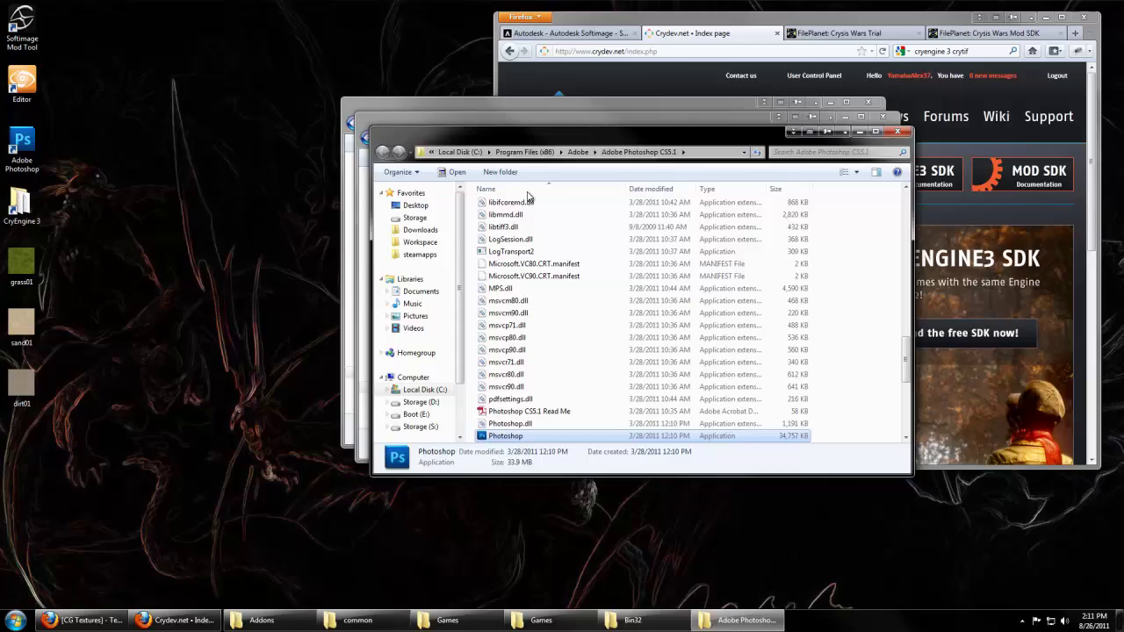
drag(512, 113, 745, 245)
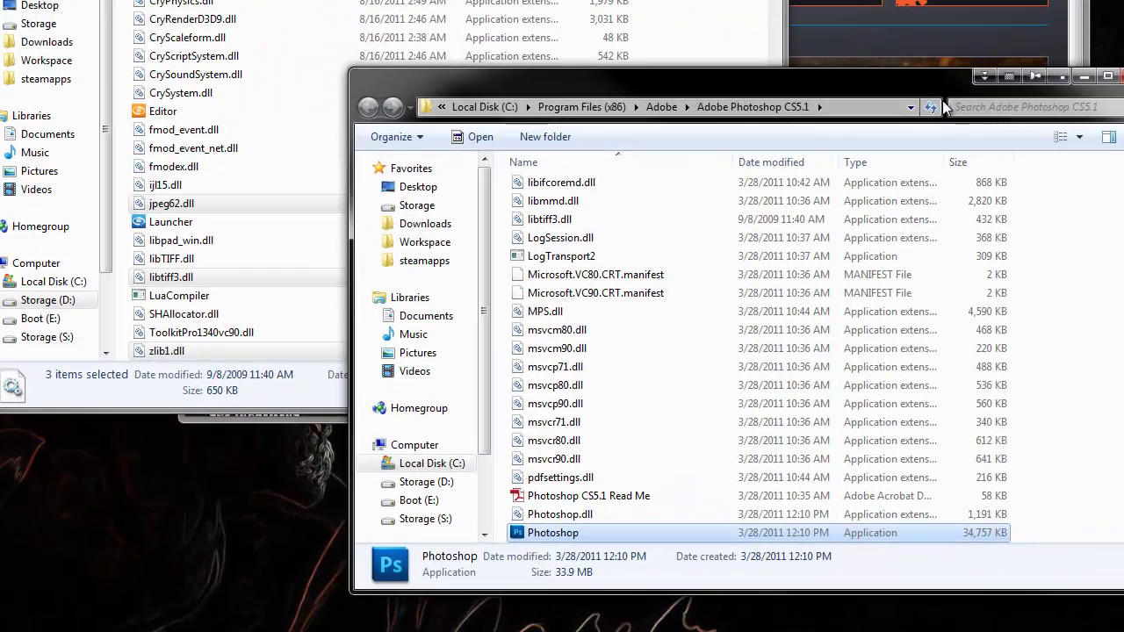
drag(920, 89, 860, 73)
Check Photoshop's Plug-ins folder for CryTIFPlugin, and its program folder for the jpeg62.dll and libtiff3.dll files.
scroll(922, 338, up, 15)
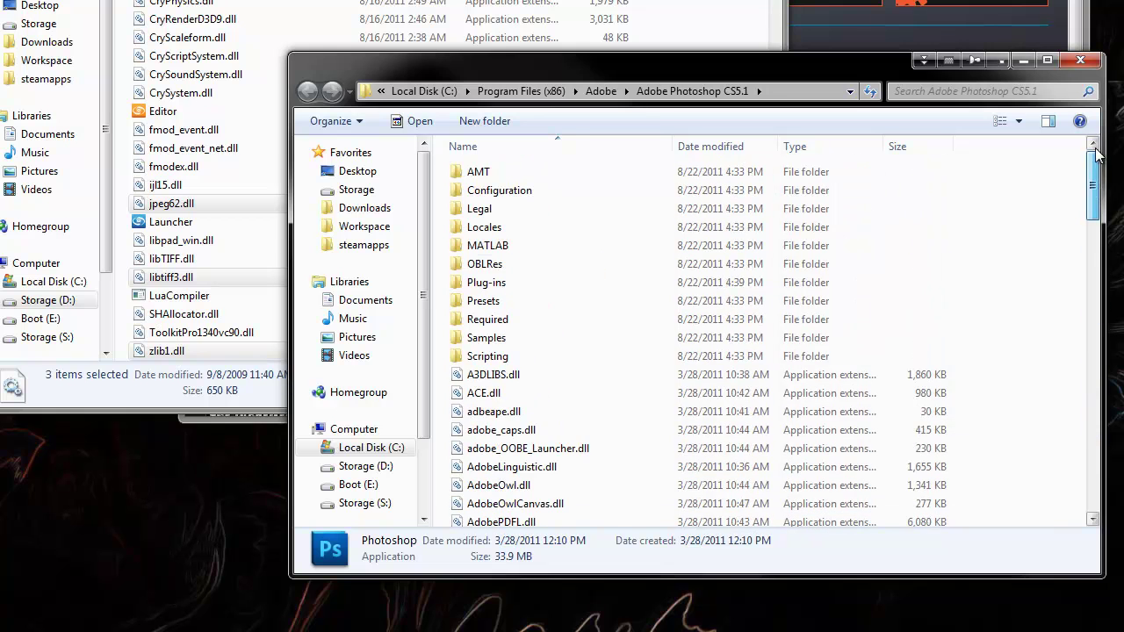
double_click(489, 288)
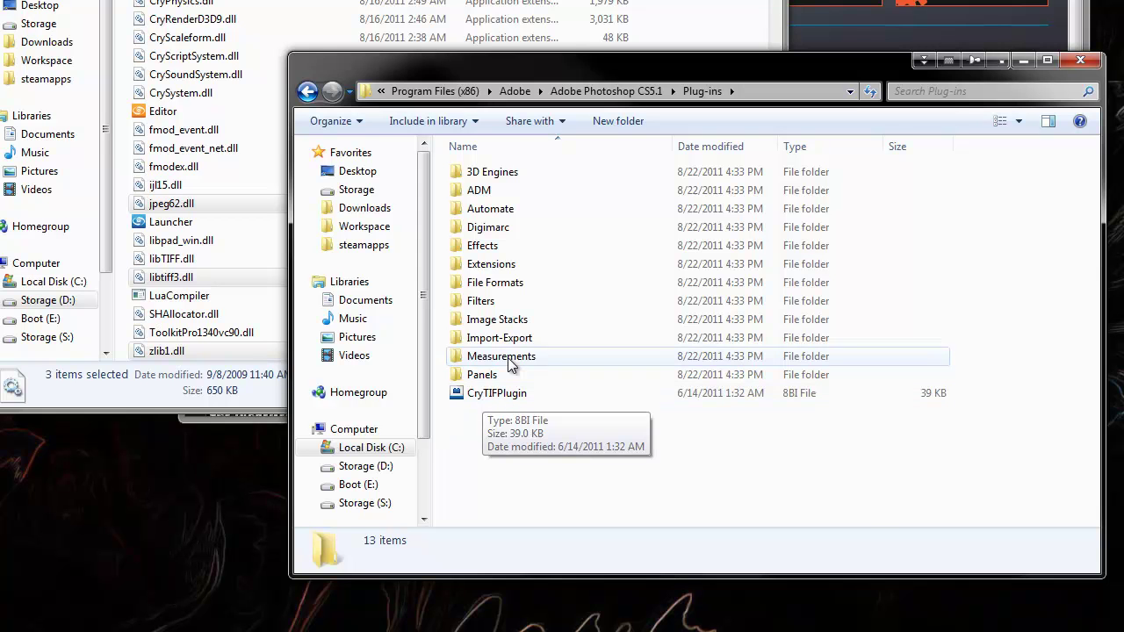
key(BackSpace)
scroll(501, 323, down, 6)
scroll(501, 325, down, 15)
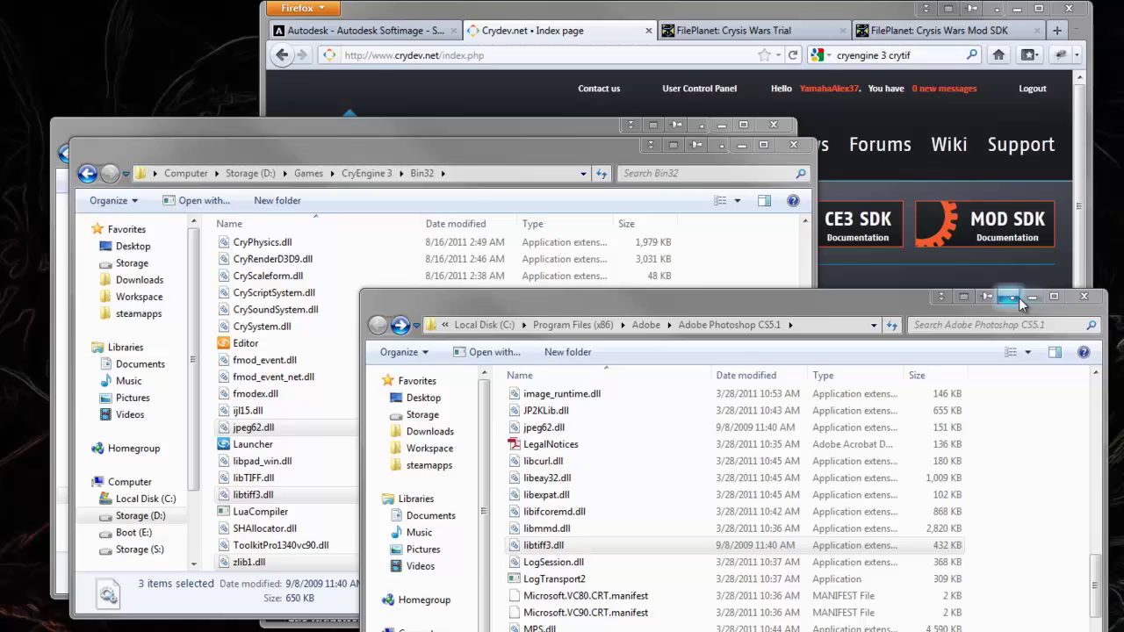
Clear the folder windows out of the way and view the FilePlanet pages for Crysis Wars Trial and Crysis Wars Mod SDK.
click(1056, 227)
click(737, 145)
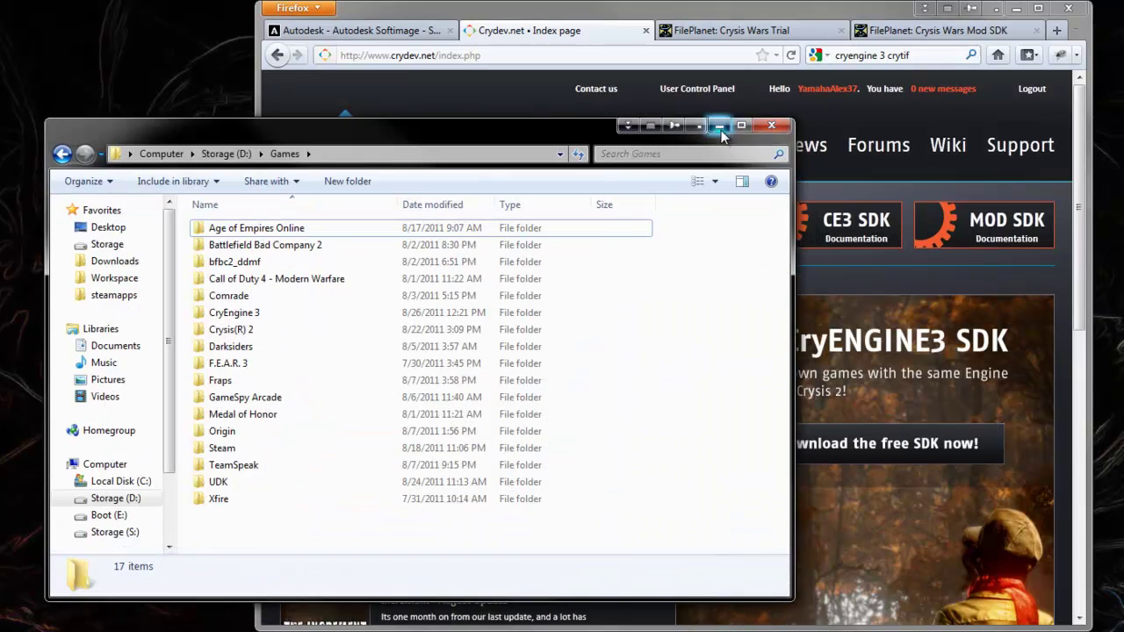
click(719, 126)
click(731, 37)
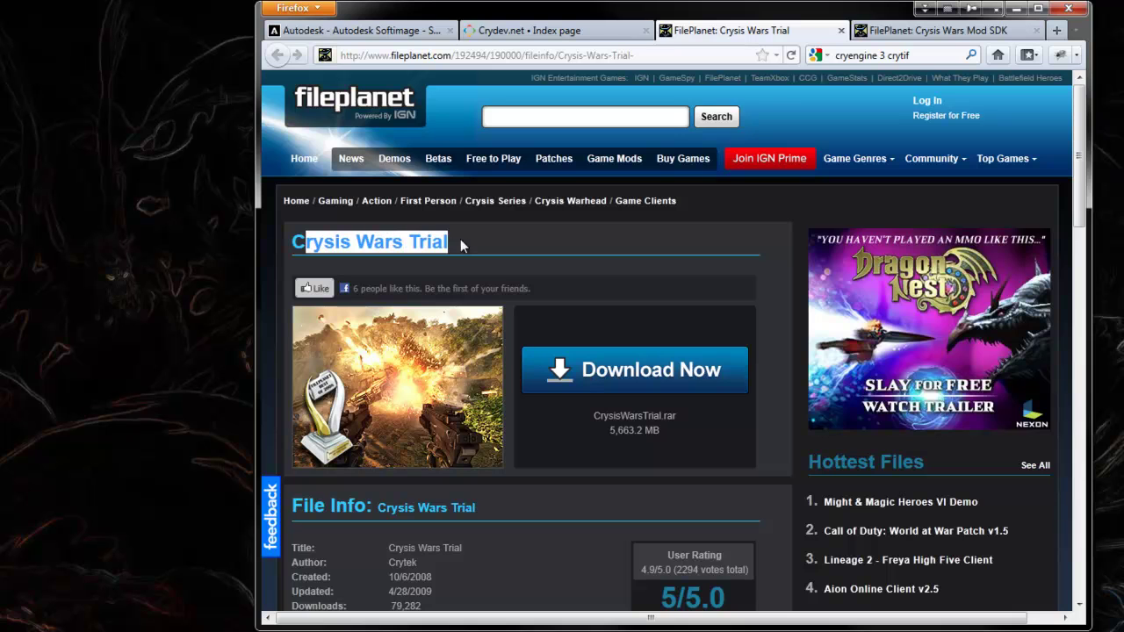
click(935, 30)
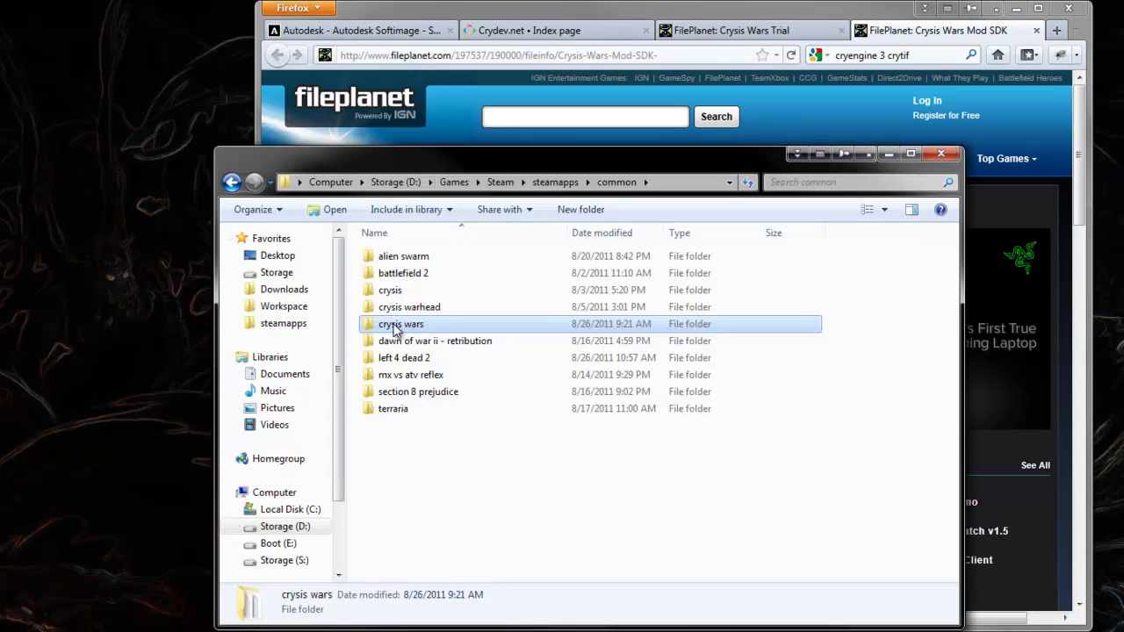
Select Crytek Addon.xsiaddon in the tools folder of the Crysis Wars installation.
double_click(396, 326)
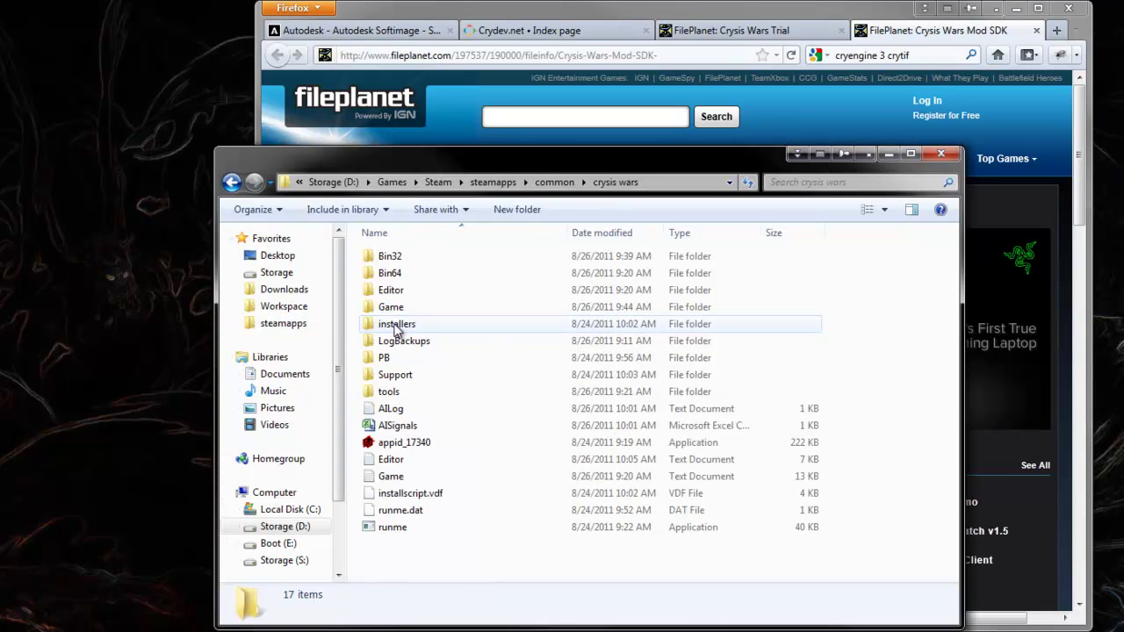
double_click(389, 391)
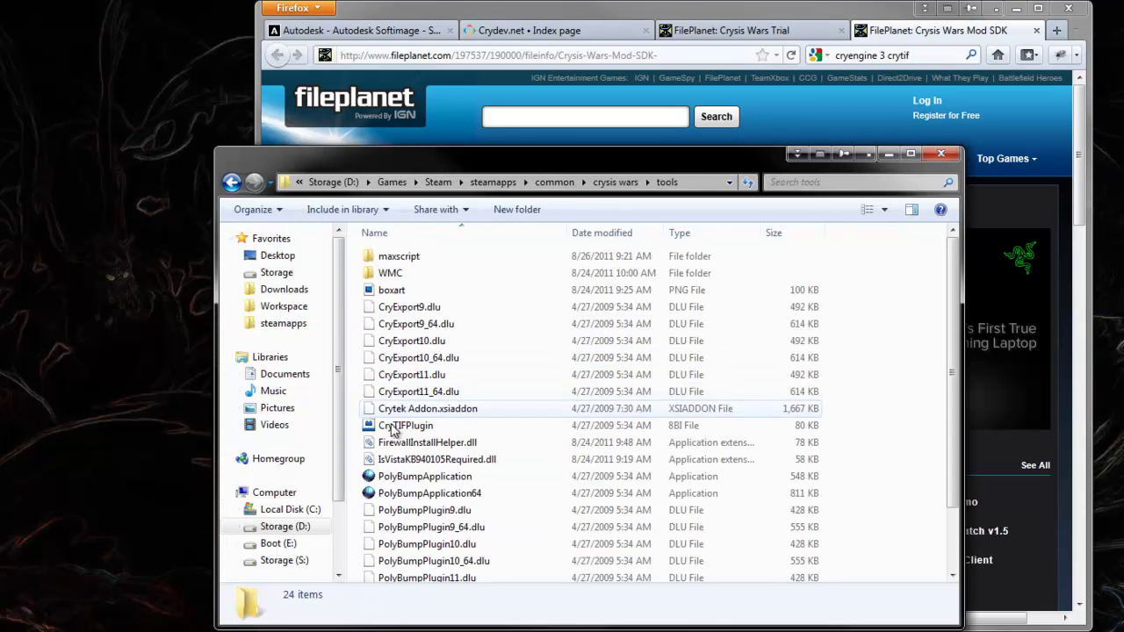
scroll(397, 428, down, 2)
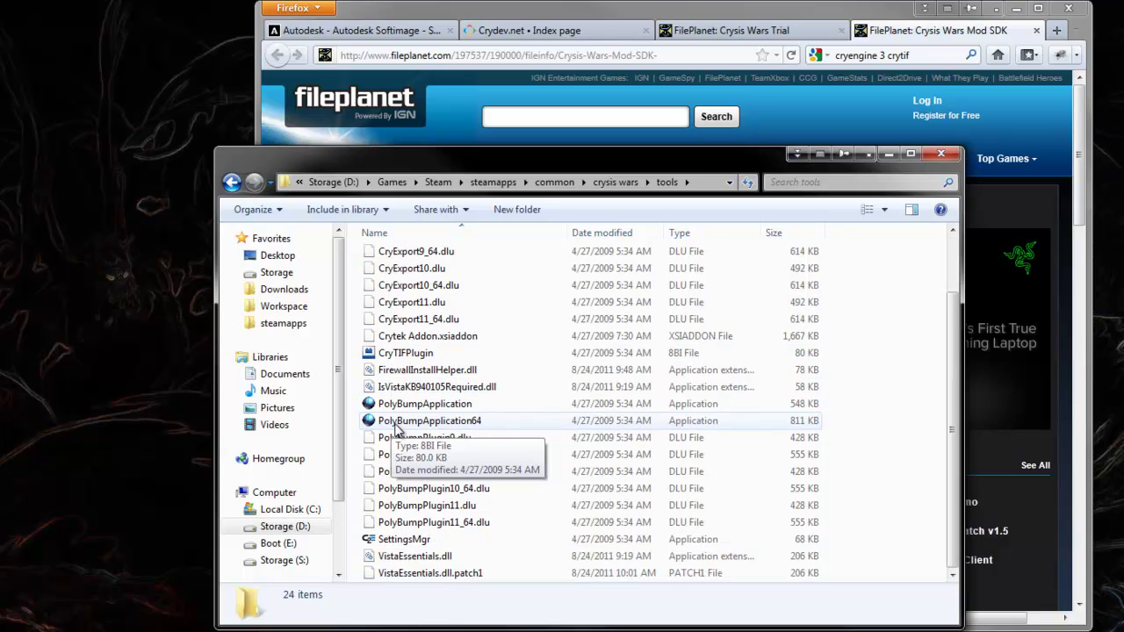
click(420, 339)
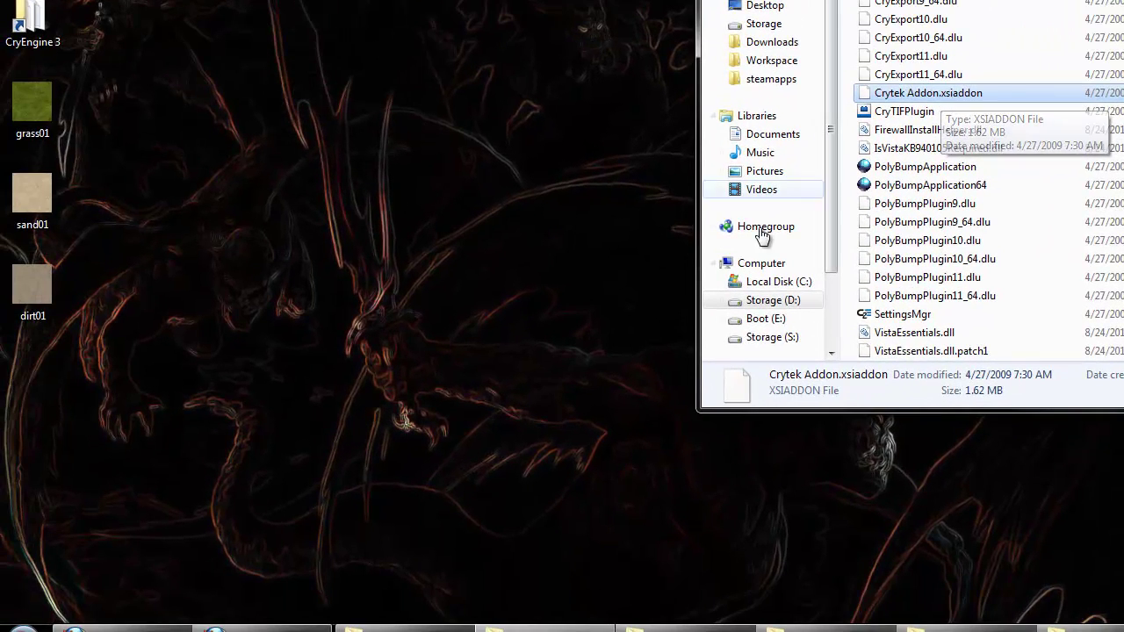
Show the Addons folder inside Softimage_Mod_Tool_7.5, where the Crytek add-on file belongs.
click(421, 622)
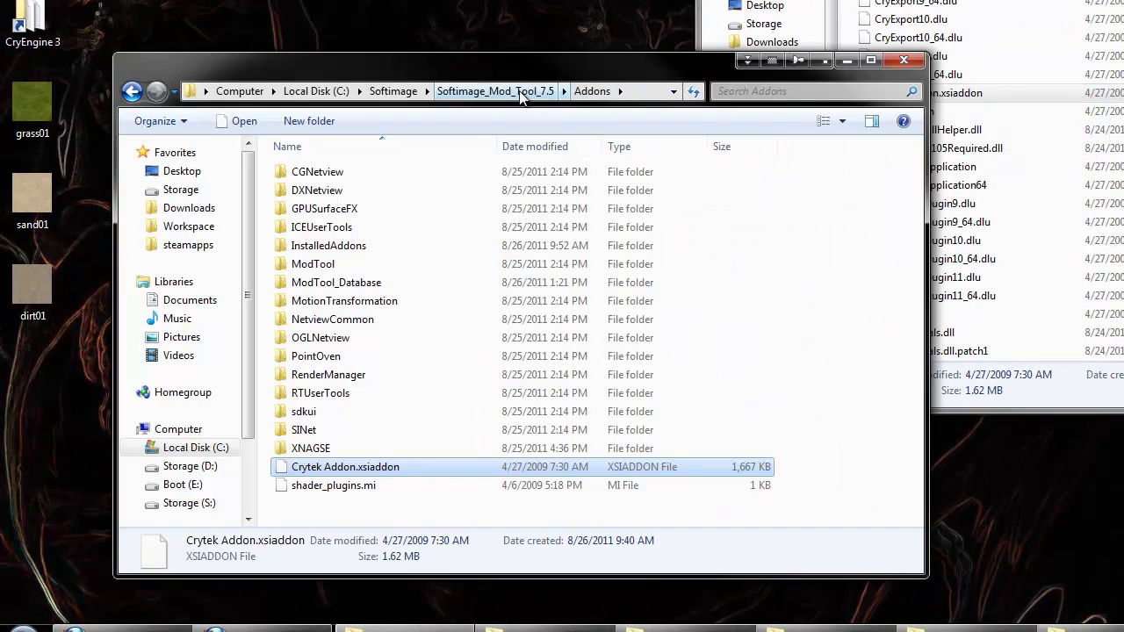
click(519, 91)
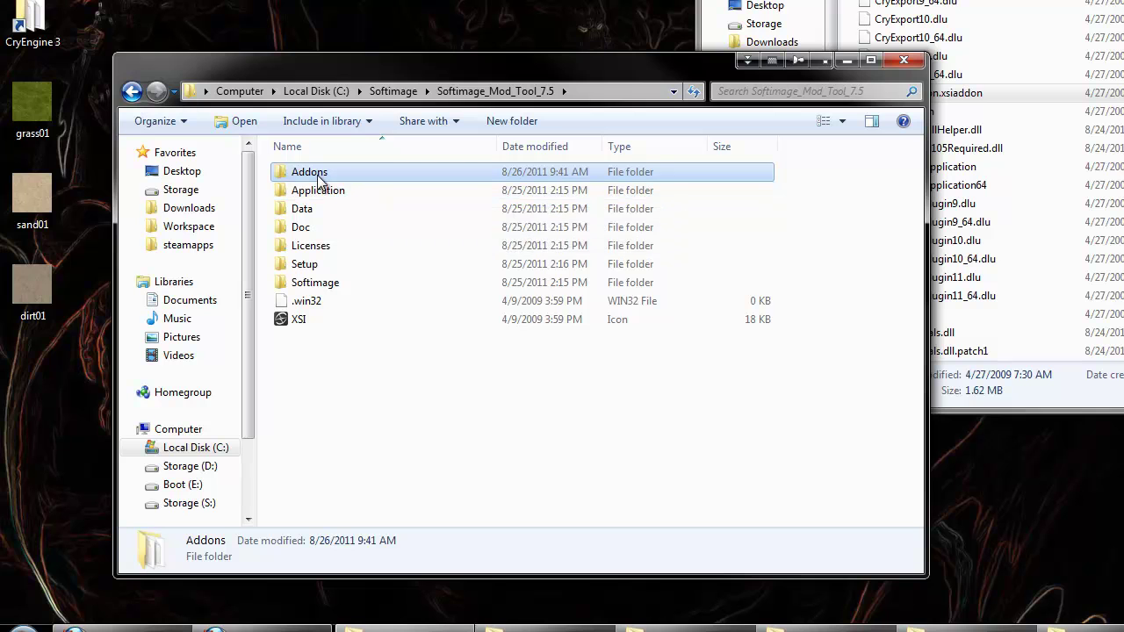
double_click(326, 173)
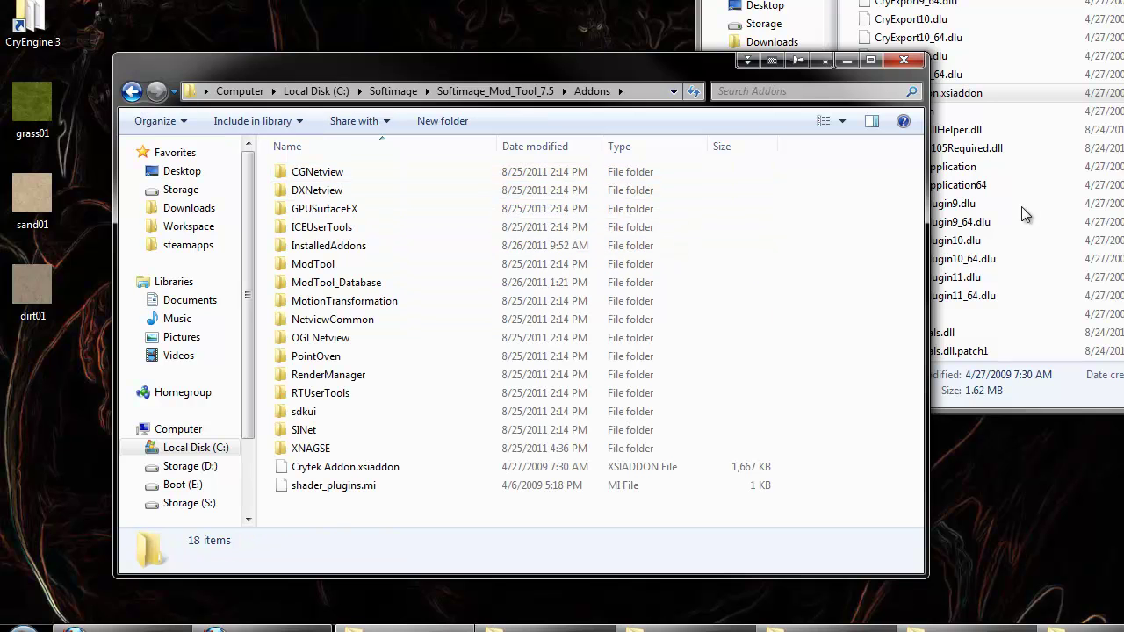
Close the Softimage Addons, Crysis Wars tools, Photoshop and Bin32 folder windows.
click(1088, 203)
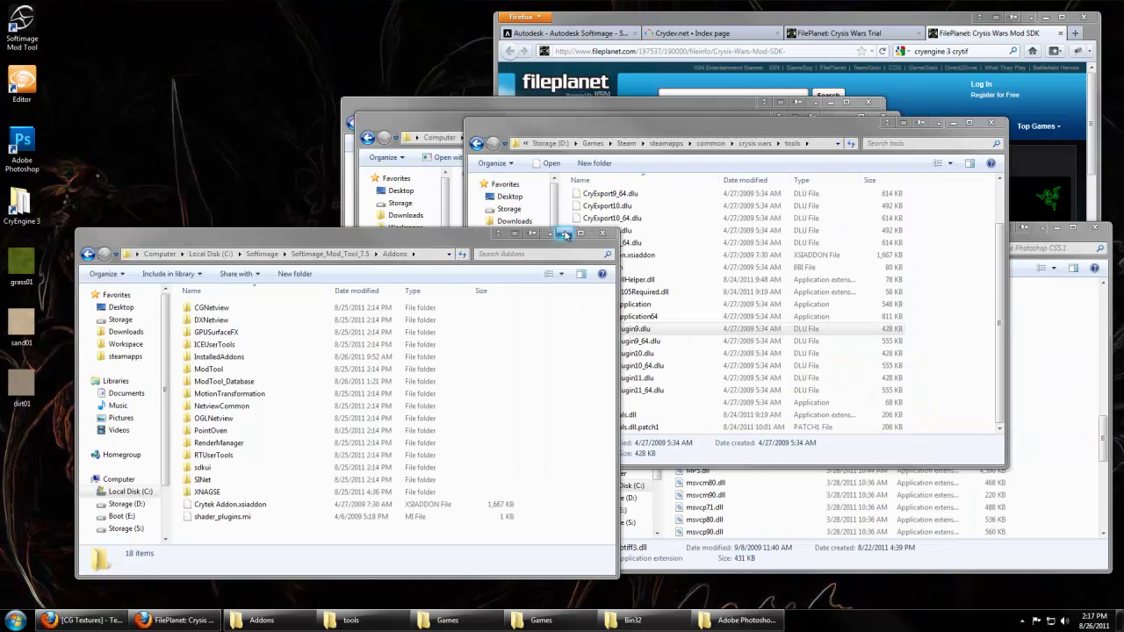
click(602, 232)
click(990, 122)
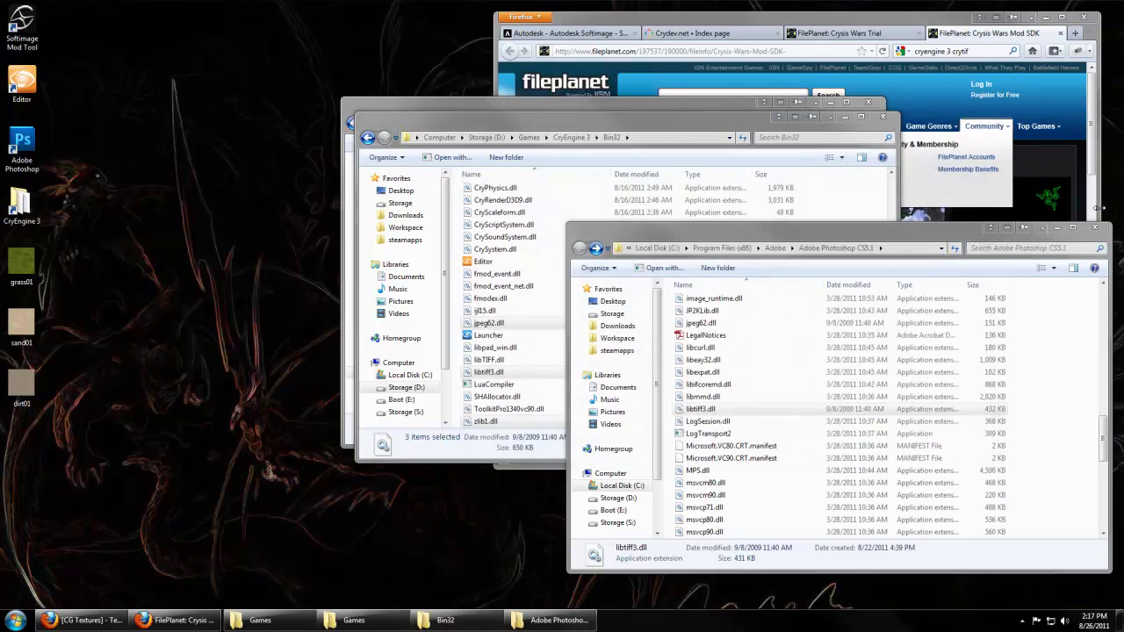
click(1058, 221)
click(1094, 227)
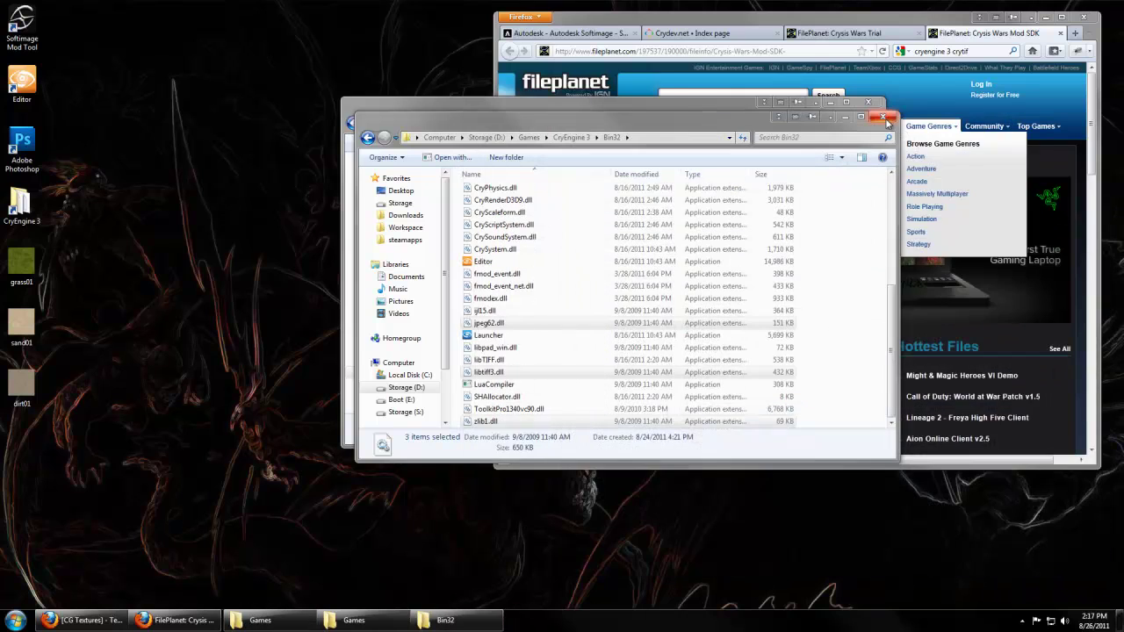
click(882, 117)
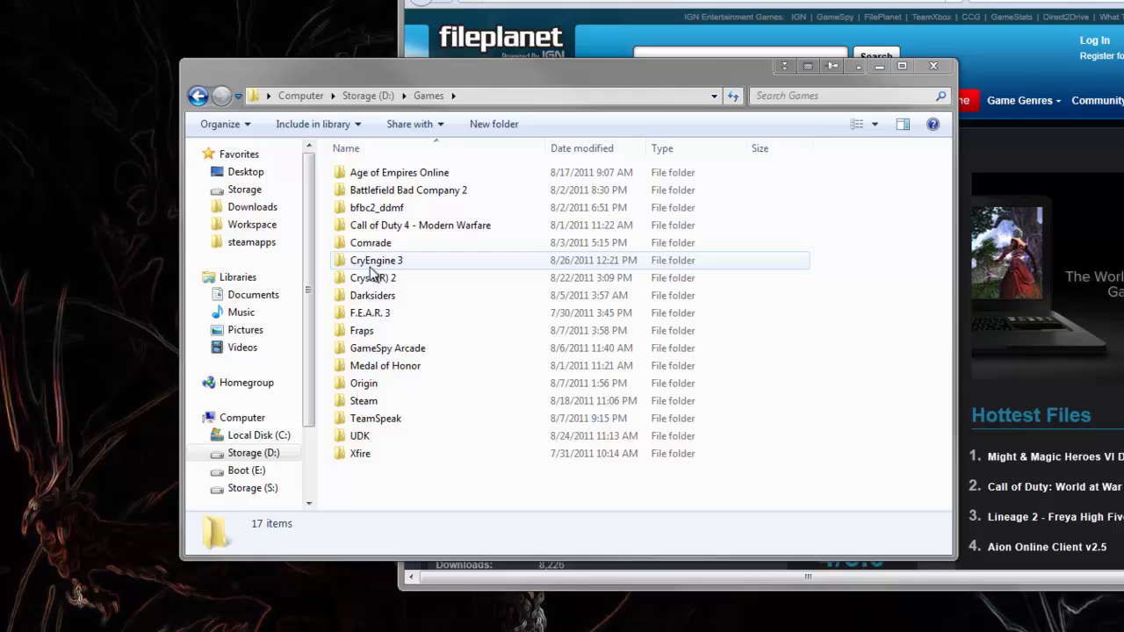
Launch the 64-bit Editor from the CryEngine 3 Bin64 folder and log in to CryDev with the remembered account.
double_click(474, 238)
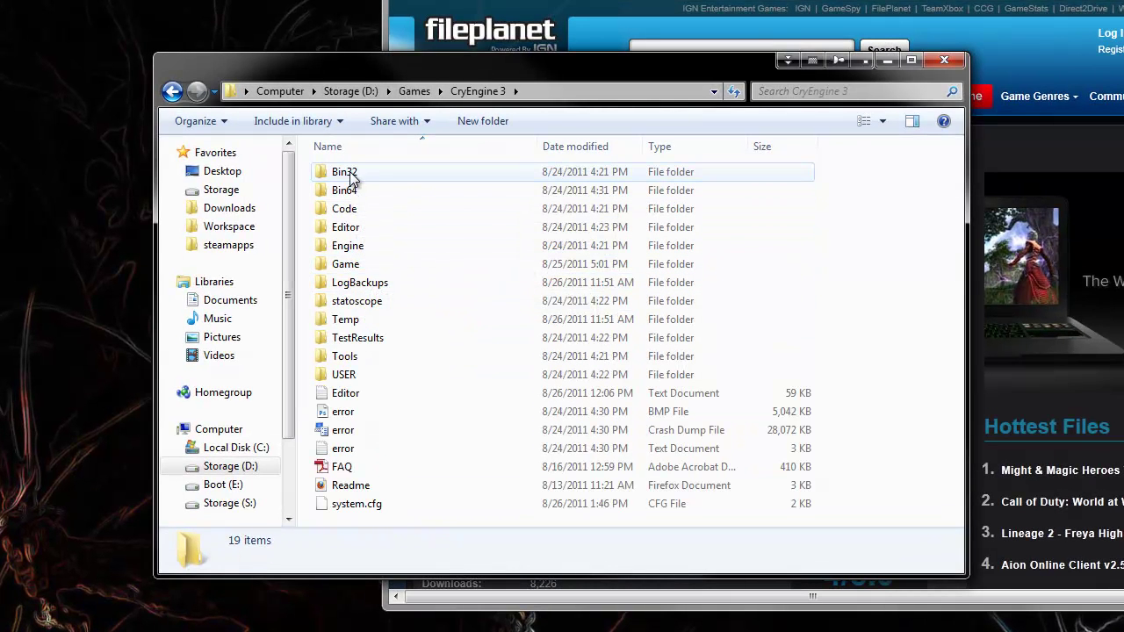
double_click(347, 190)
scroll(358, 409, down, 4)
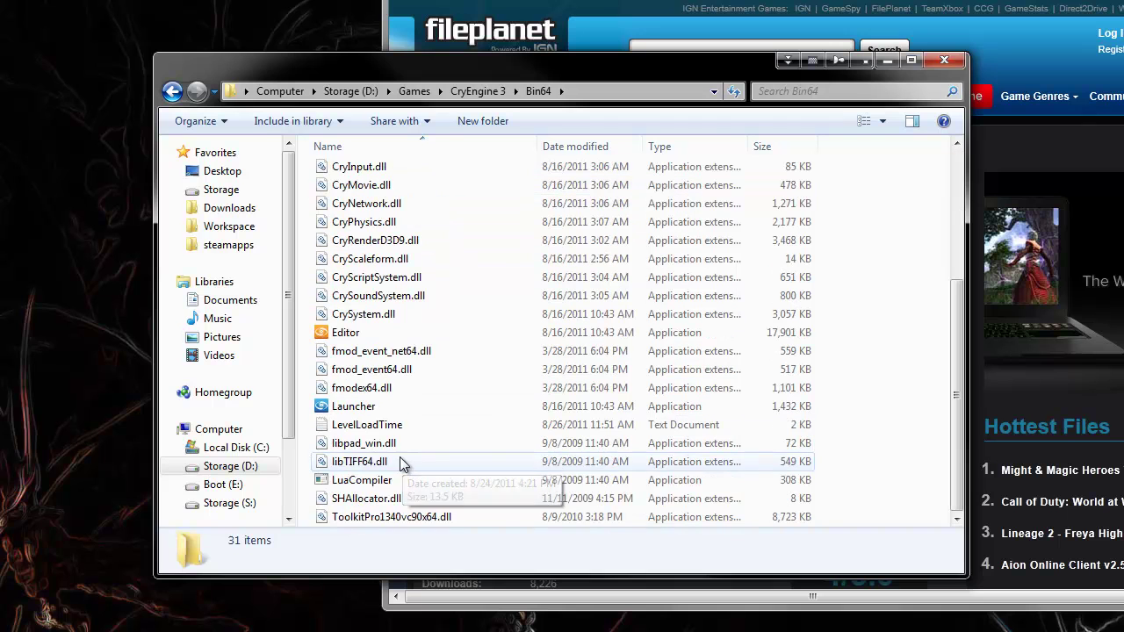
double_click(345, 335)
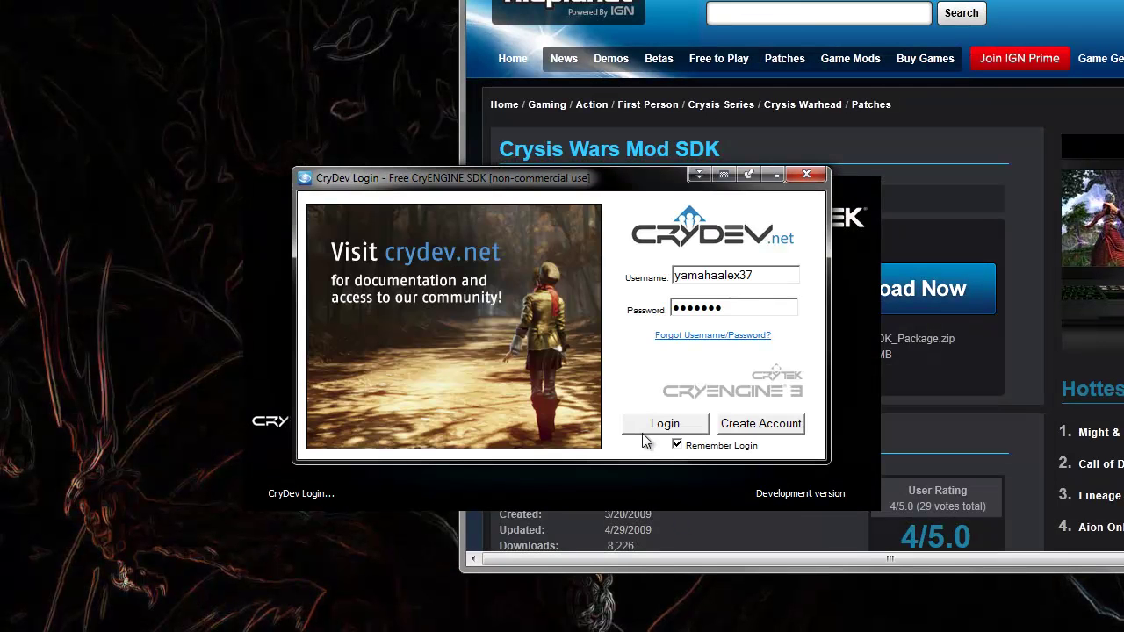
click(642, 431)
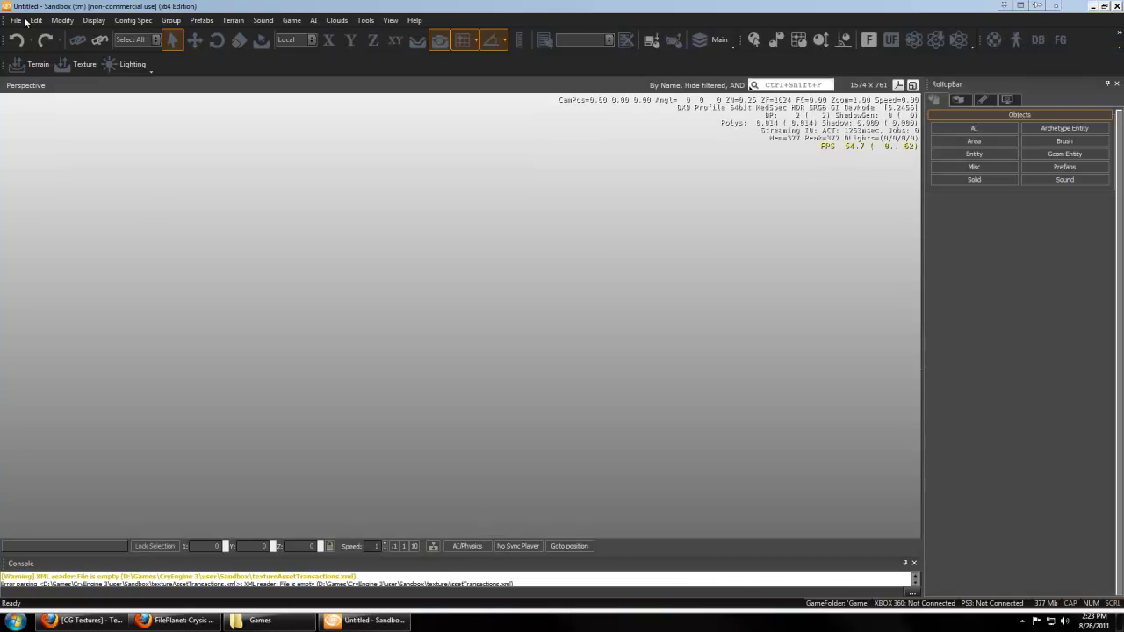
Create a new level named Level01 with a 1024x1024 heightmap at 2 meters per unit.
click(16, 20)
click(33, 35)
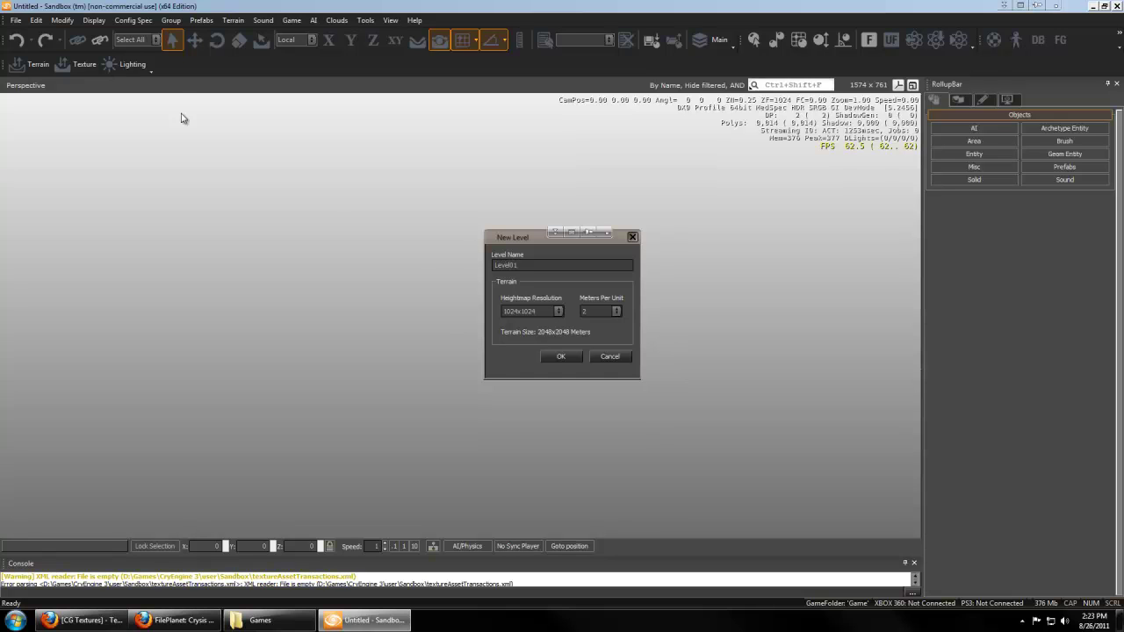
click(531, 312)
click(561, 355)
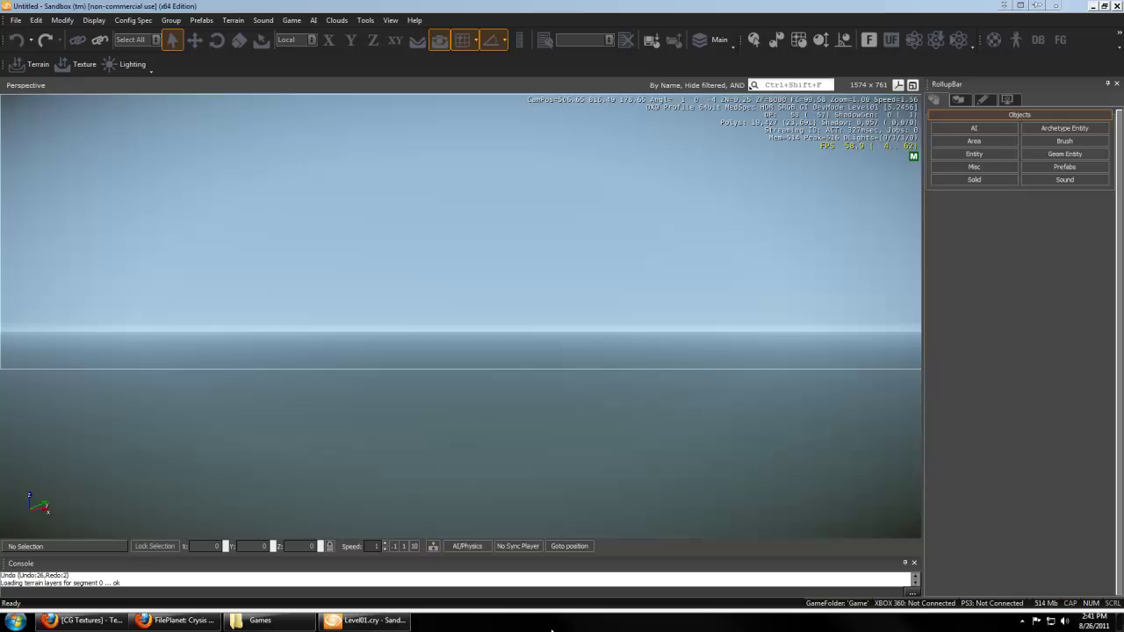
Open the Terrain Editor for the new level.
right_drag(494, 279, 492, 291)
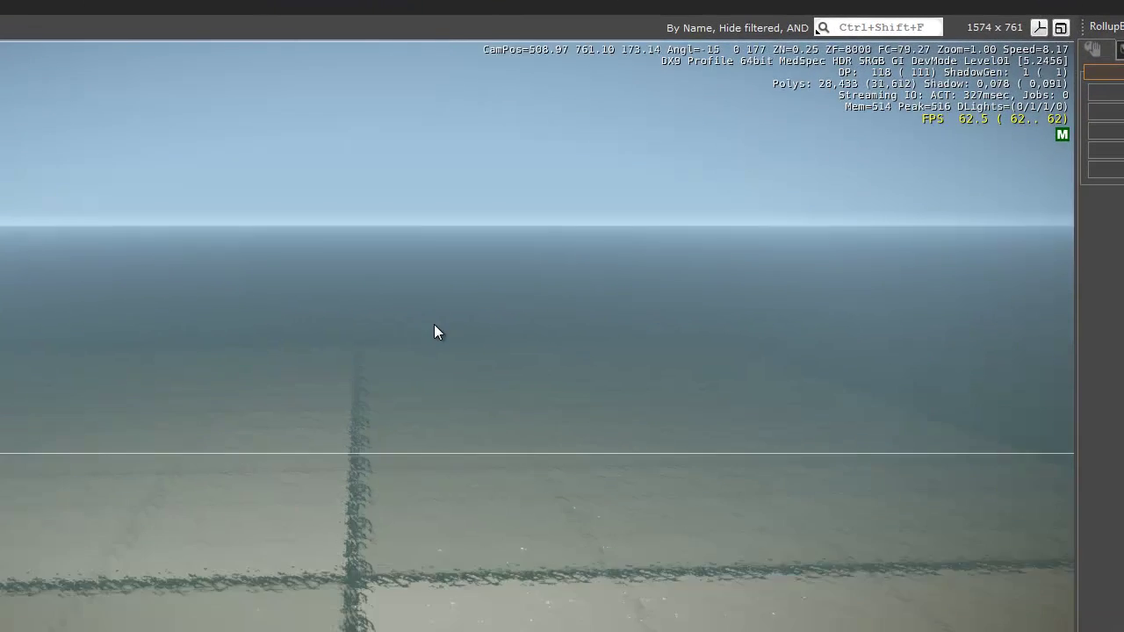
right_drag(434, 324, 433, 319)
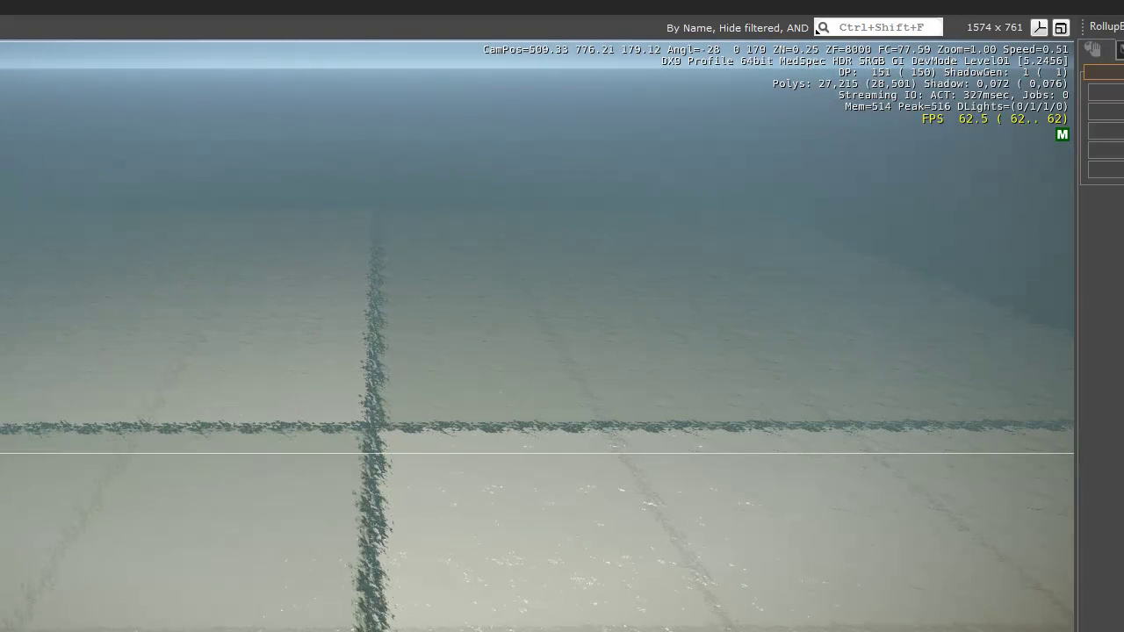
key(ctrl+shift+t)
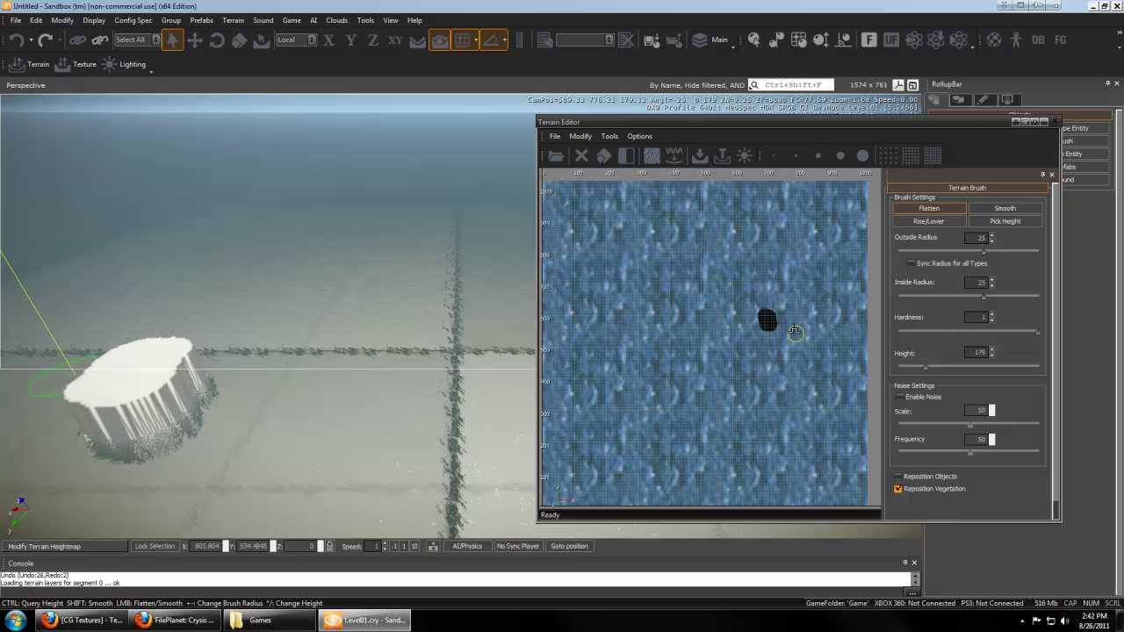
Try flattening a few terrain patches with a 25-radius brush at height 179, and undo the latest strokes.
drag(769, 307, 781, 312)
right_drag(432, 339, 431, 339)
key(w)
key(d)
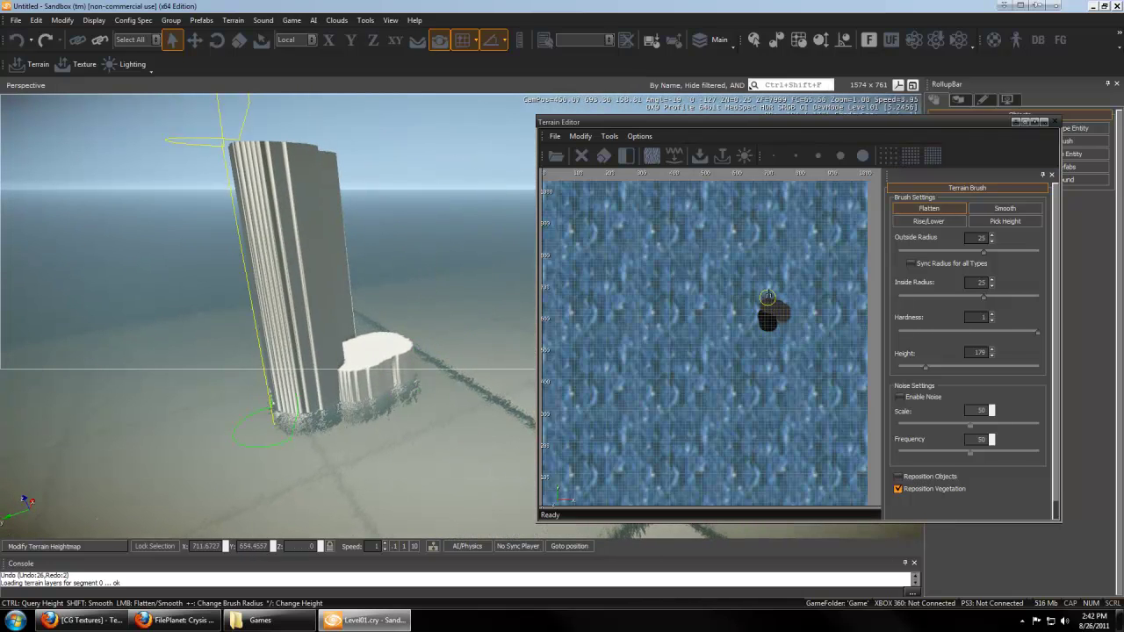
mouse_move(771, 297)
mouse_down()
mouse_move(784, 304)
mouse_move(757, 299)
mouse_up()
key(ctrl+z)
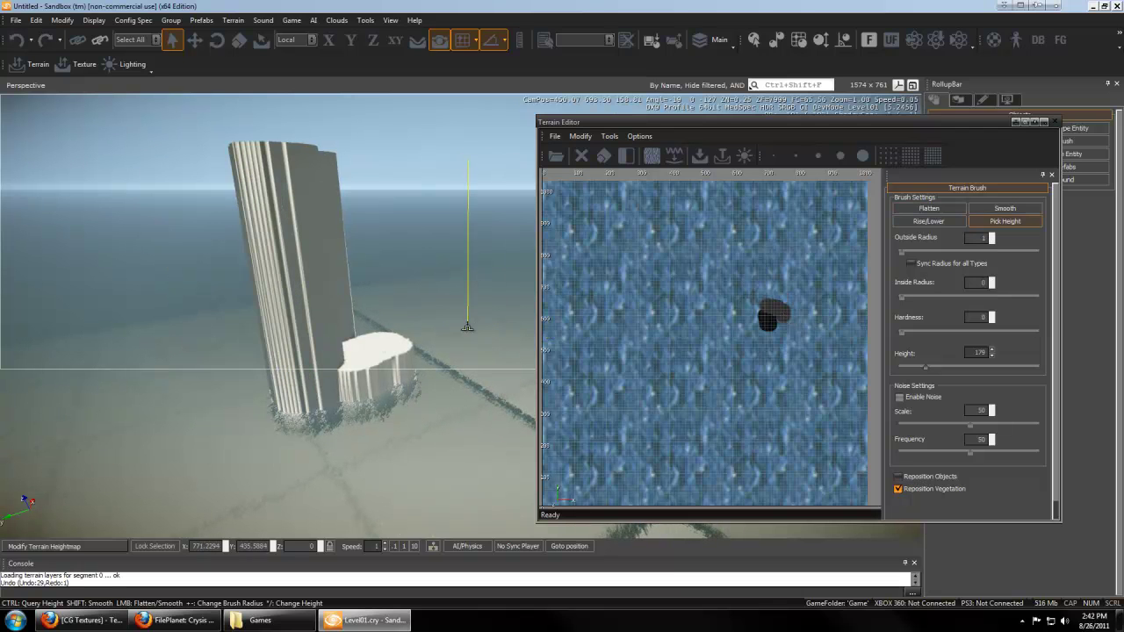
key(ctrl+z)
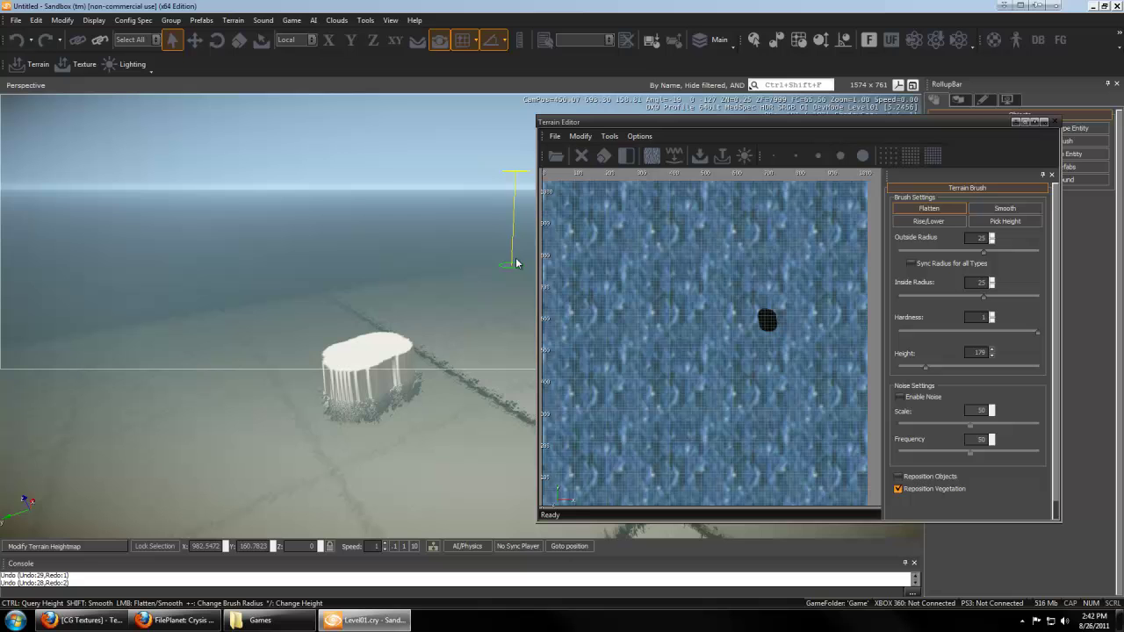
Erase the heightmap and flatten an arch-shaped strip near its centre with a 25-radius brush at height 20, closing the Terrain Editor.
click(582, 158)
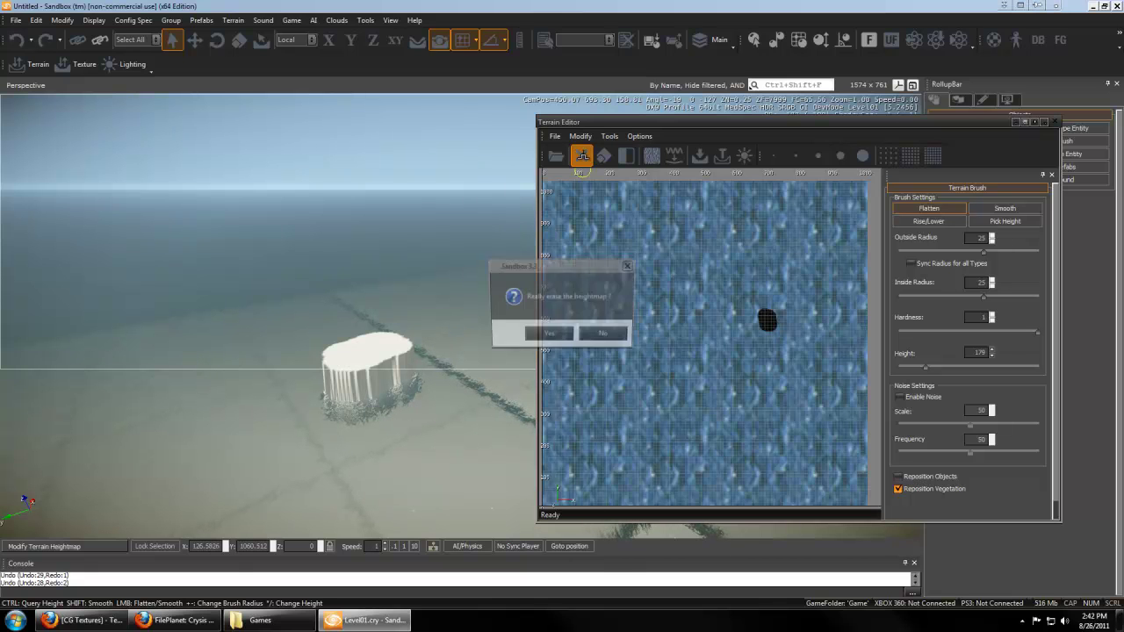
click(545, 334)
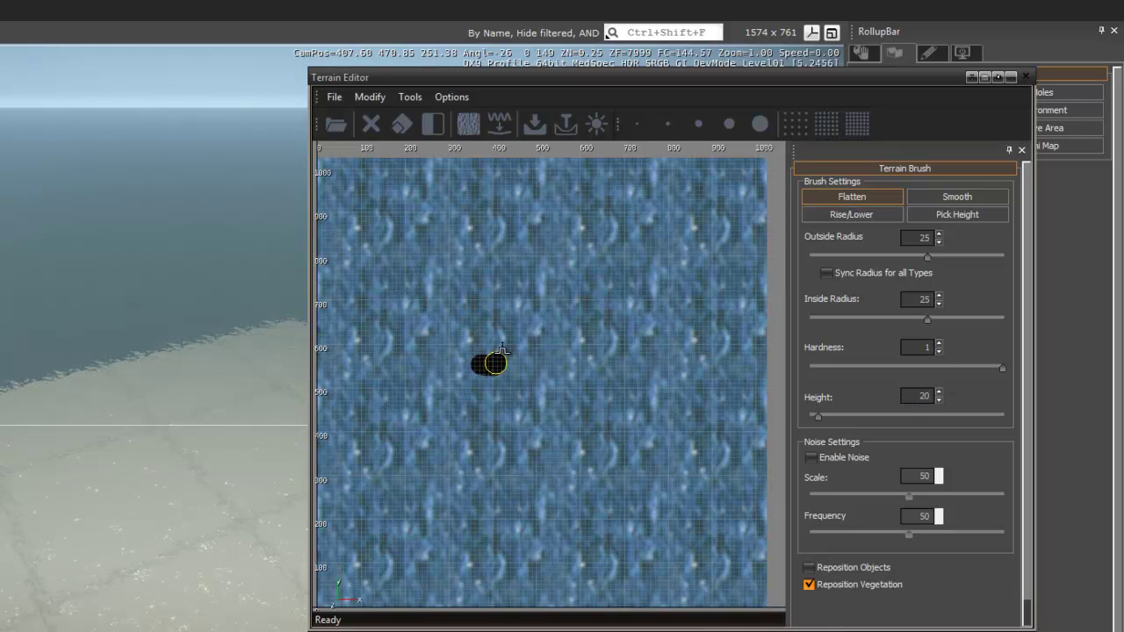
mouse_move(543, 326)
mouse_down()
mouse_move(573, 340)
mouse_move(516, 322)
mouse_up()
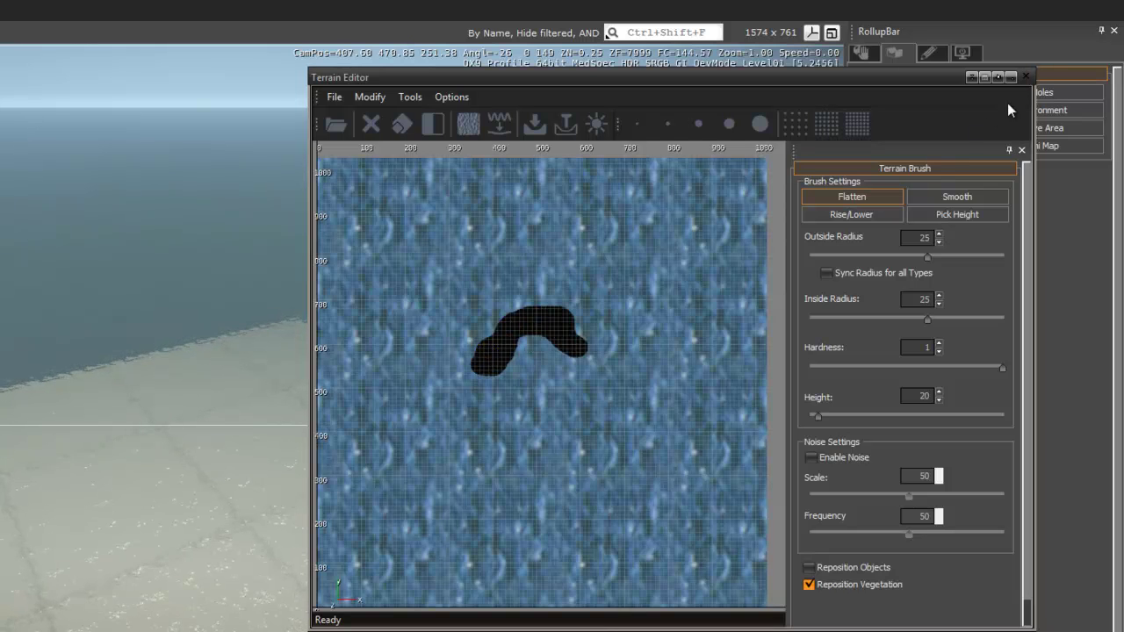
click(1023, 76)
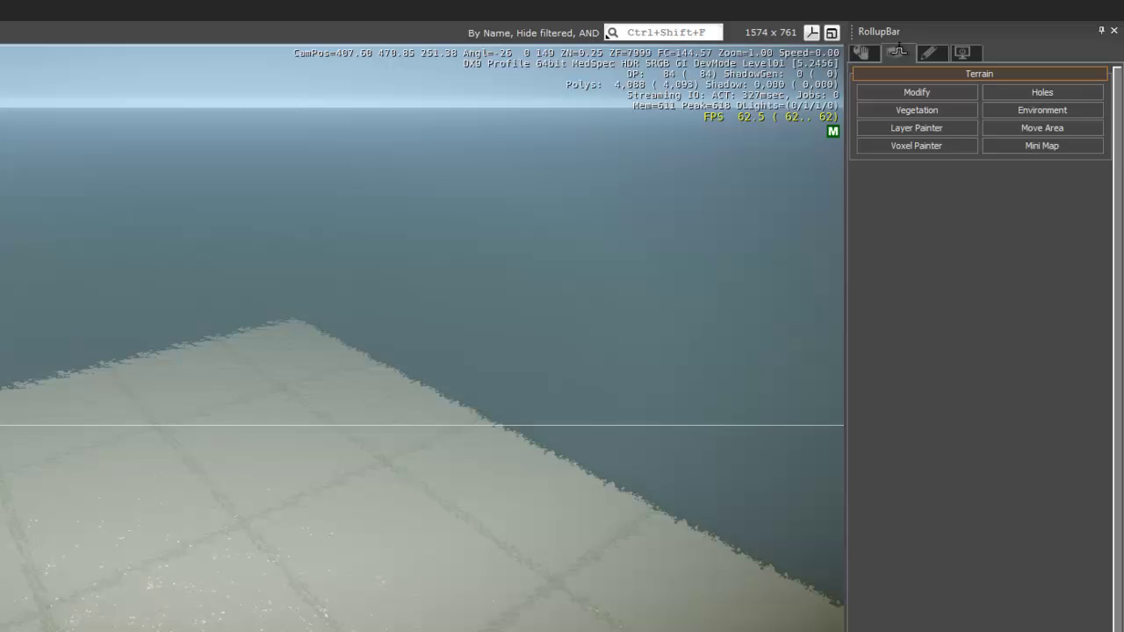
Raise a small jagged peak at one end of the flattened strip using the Rise/Lower terrain brush with height 18.
click(916, 93)
right_drag(684, 204, 685, 205)
key(d)
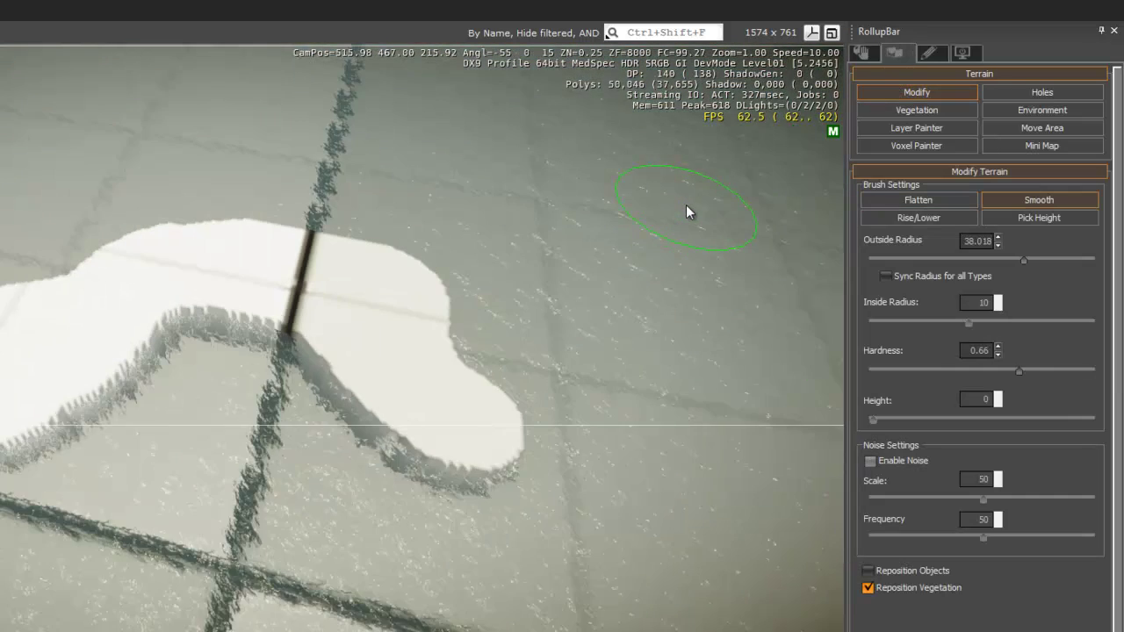
click(881, 222)
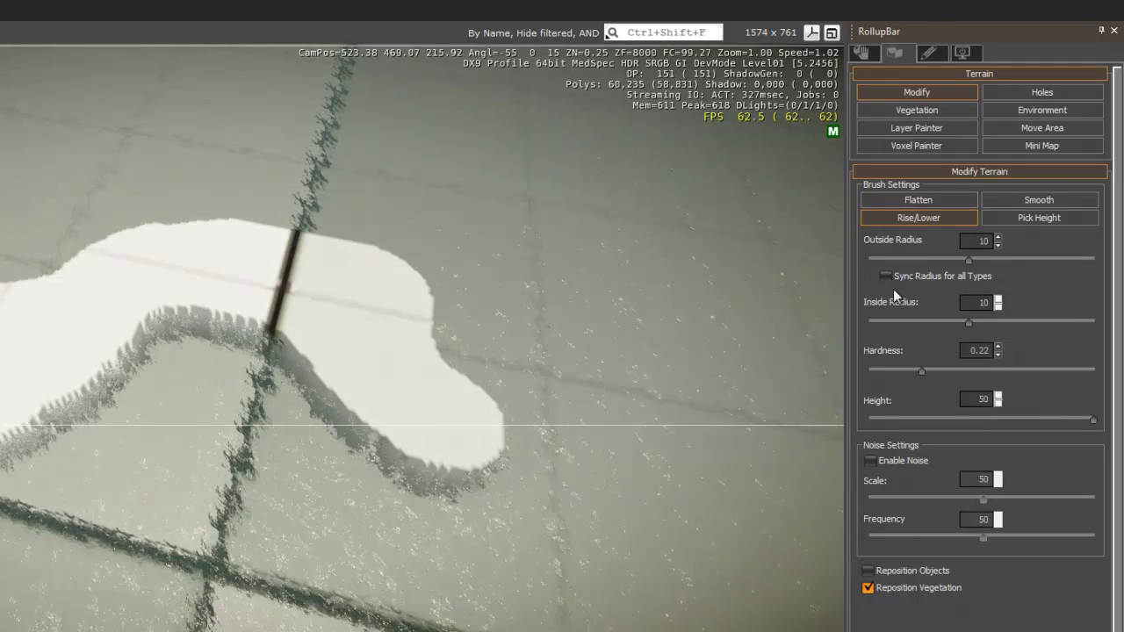
click(990, 418)
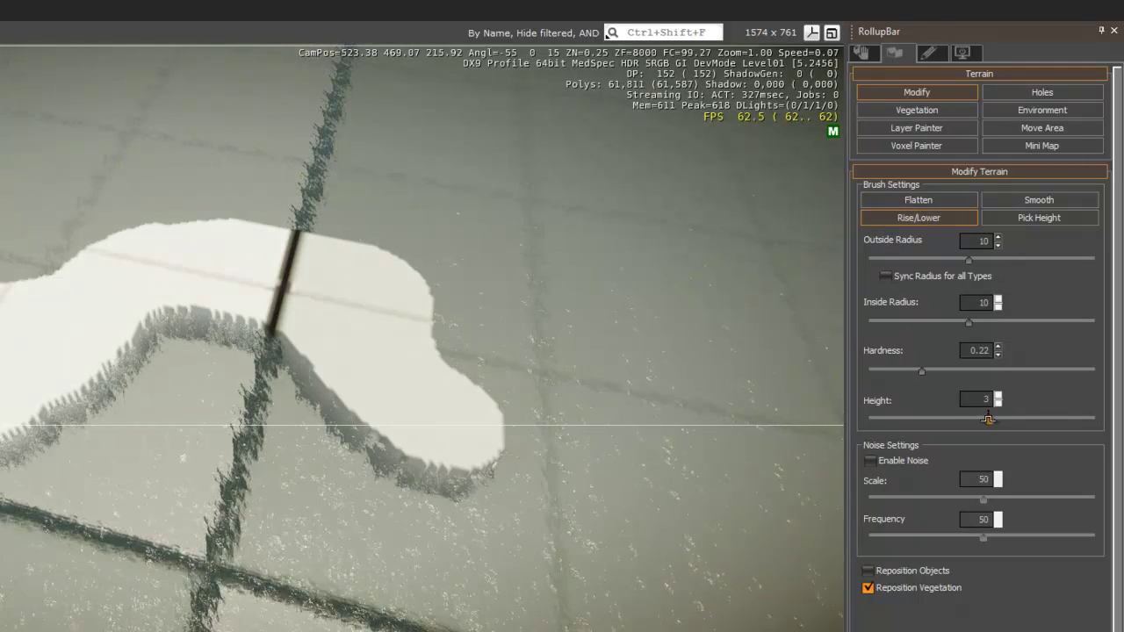
drag(990, 419, 1009, 424)
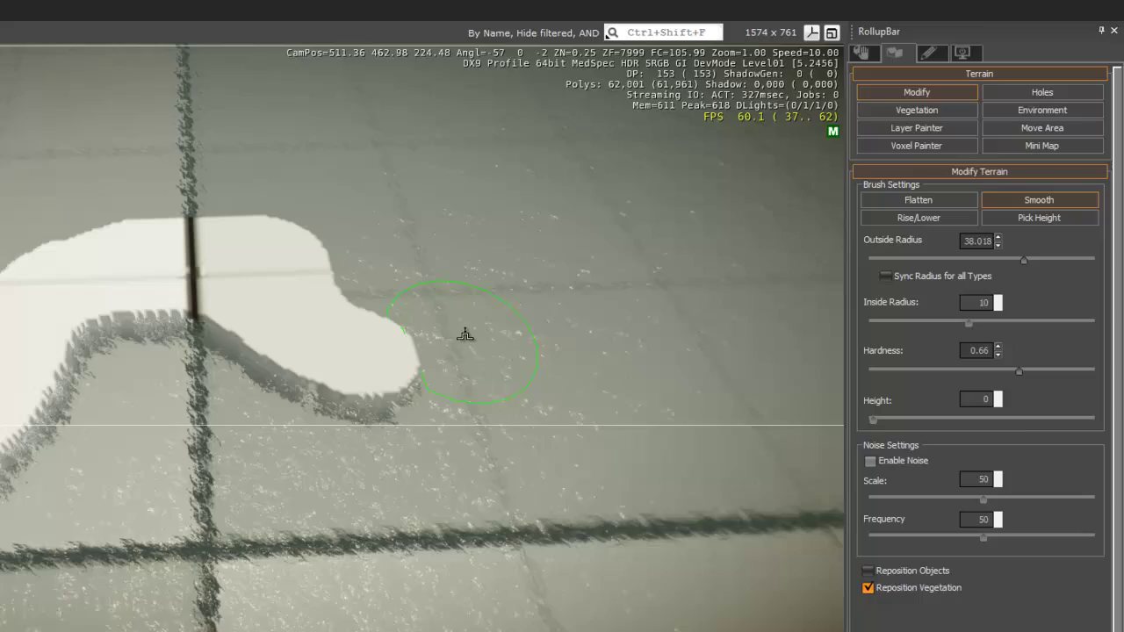
shift+right_drag(466, 334, 433, 327)
drag(376, 289, 356, 274)
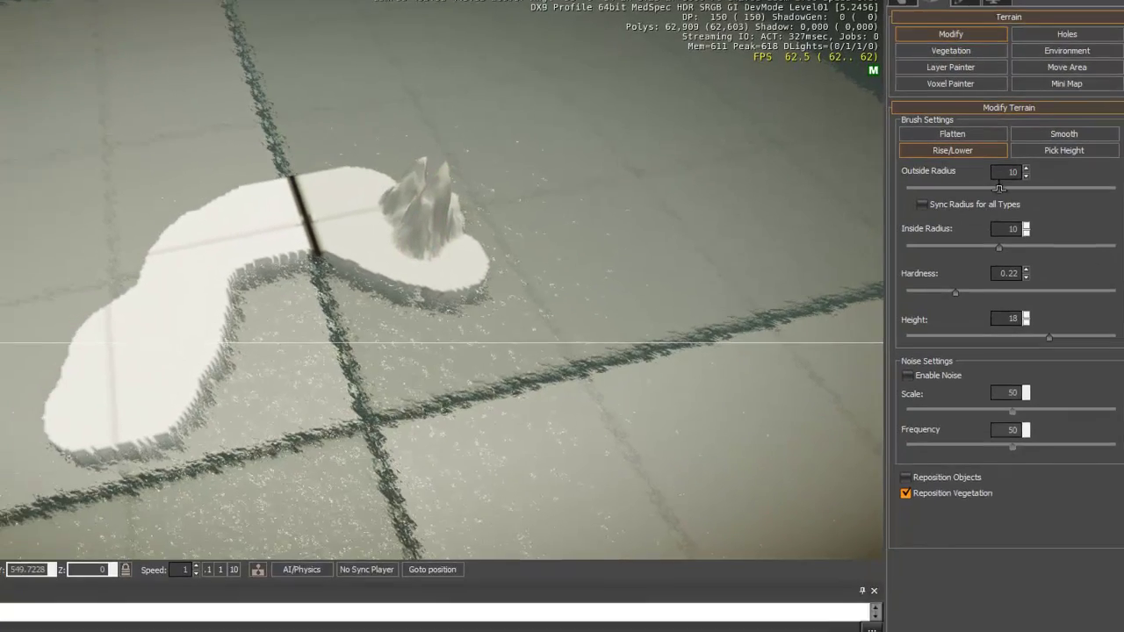
Set the Rise/Lower brush's outside radius to 31.622 and raise a row of mountains along the strip's far edge.
drag(999, 188, 1043, 188)
mouse_move(153, 274)
mouse_down()
mouse_move(81, 291)
mouse_move(138, 225)
mouse_move(251, 168)
mouse_move(353, 153)
mouse_up()
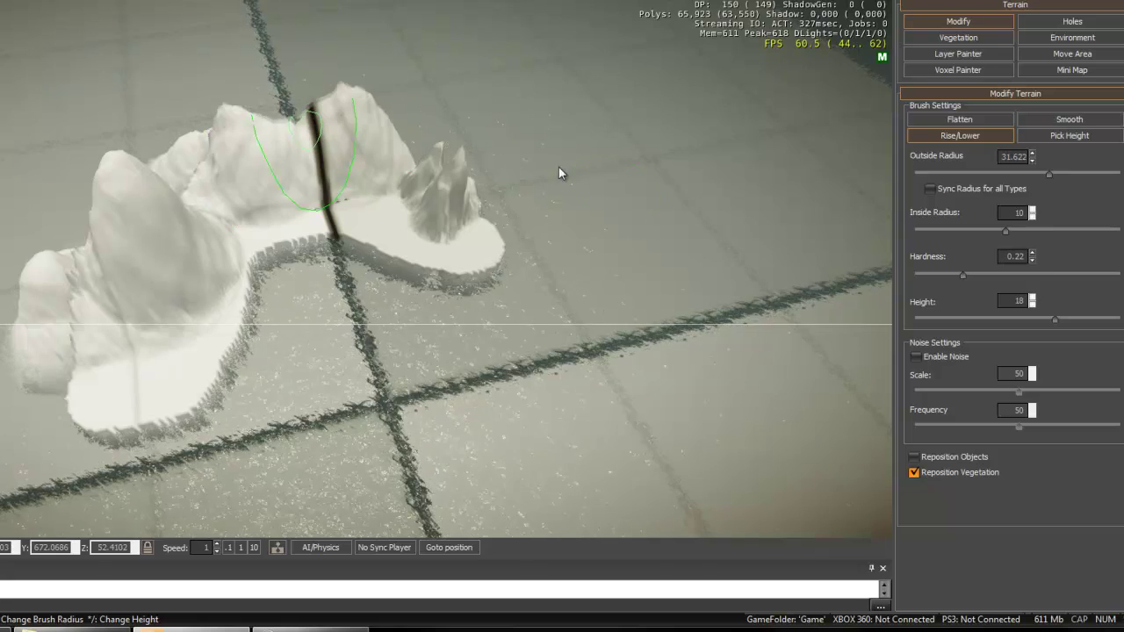
mouse_move(559, 173)
shift+right_down()
mouse_move(413, 150)
mouse_move(399, 183)
shift+right_up()
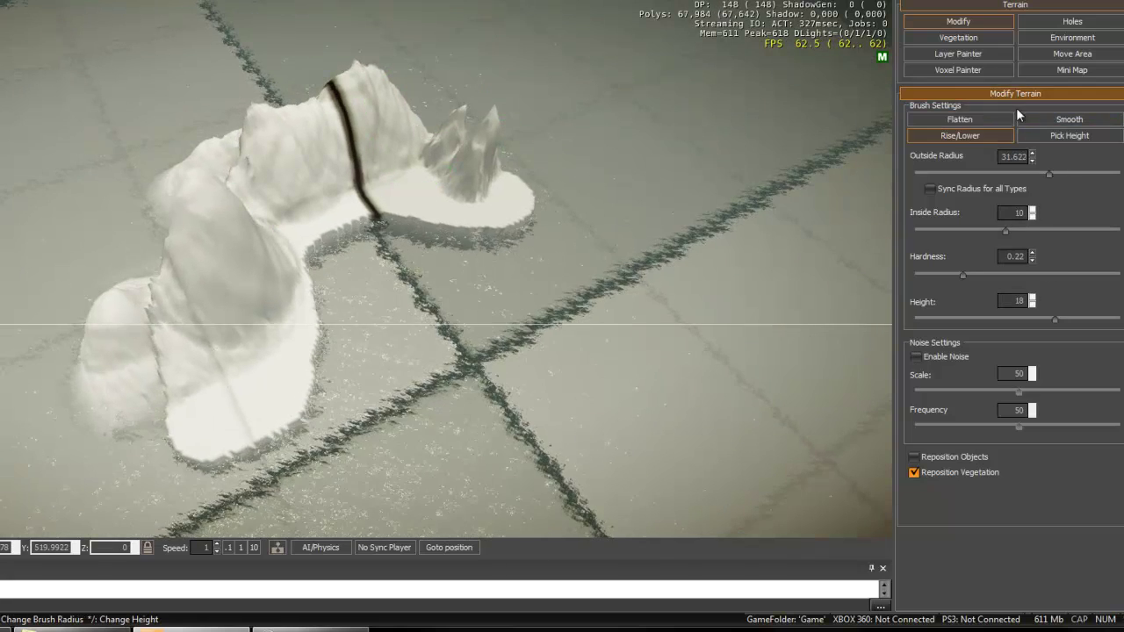
Smooth the raised mountains and strip edges into rounded hills using the Smooth brush with an outside radius of 64.565.
click(1044, 119)
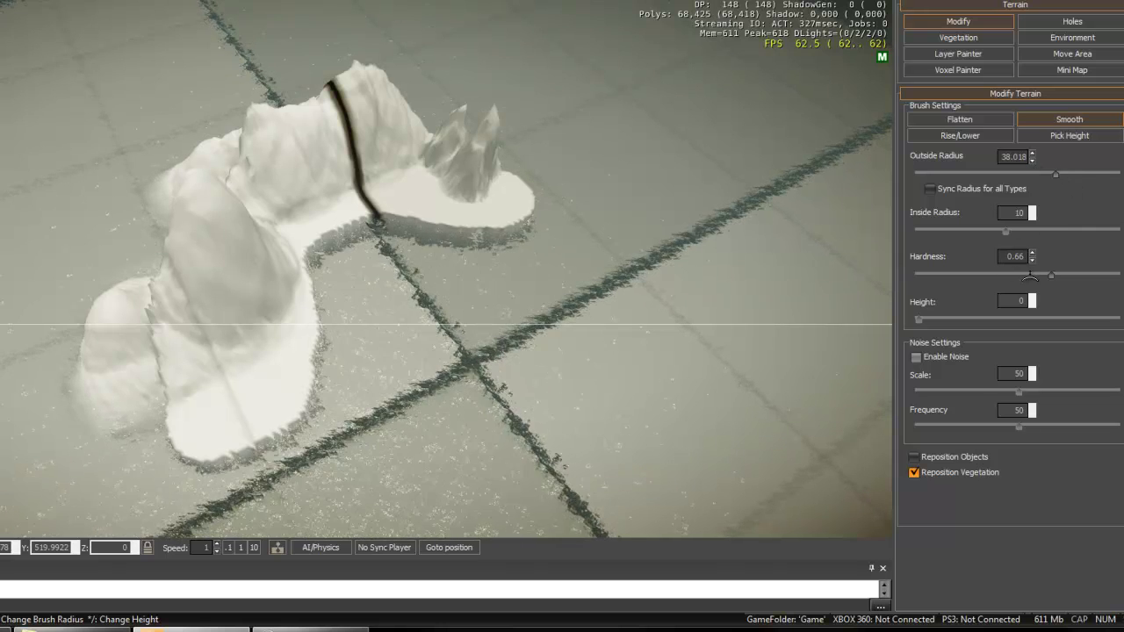
drag(1059, 174, 1075, 174)
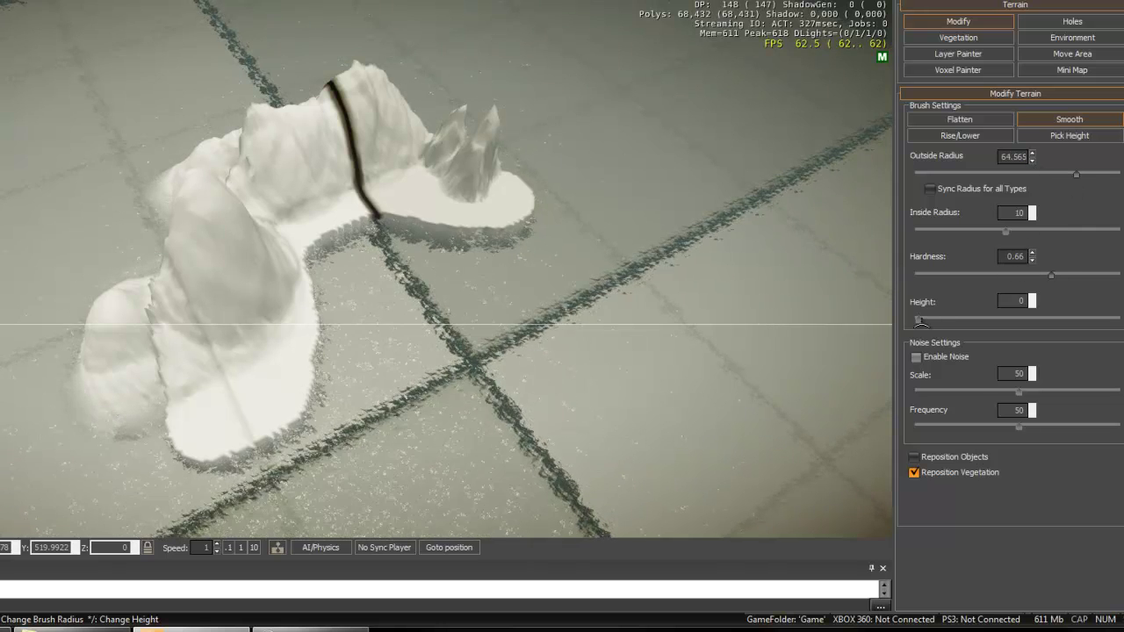
mouse_move(406, 269)
mouse_down()
mouse_move(416, 156)
mouse_move(316, 175)
mouse_move(313, 243)
mouse_move(258, 318)
mouse_move(219, 199)
mouse_move(465, 176)
mouse_move(251, 118)
mouse_move(121, 333)
mouse_move(222, 257)
mouse_move(271, 126)
mouse_move(551, 191)
mouse_up()
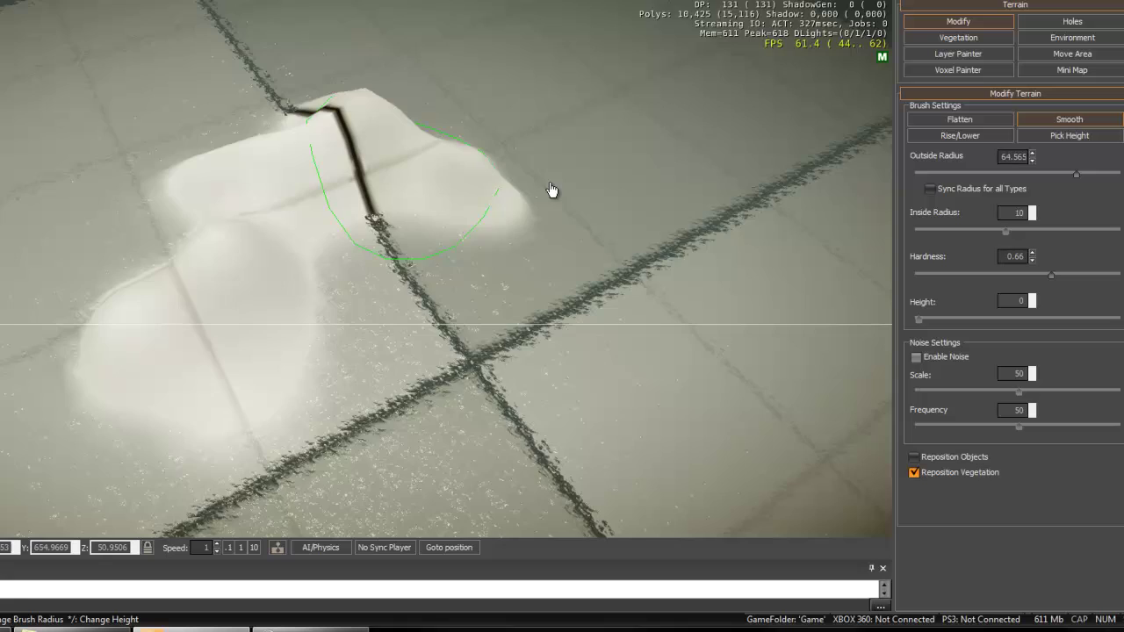
key(w)
right_drag(614, 193, 624, 190)
key(d)
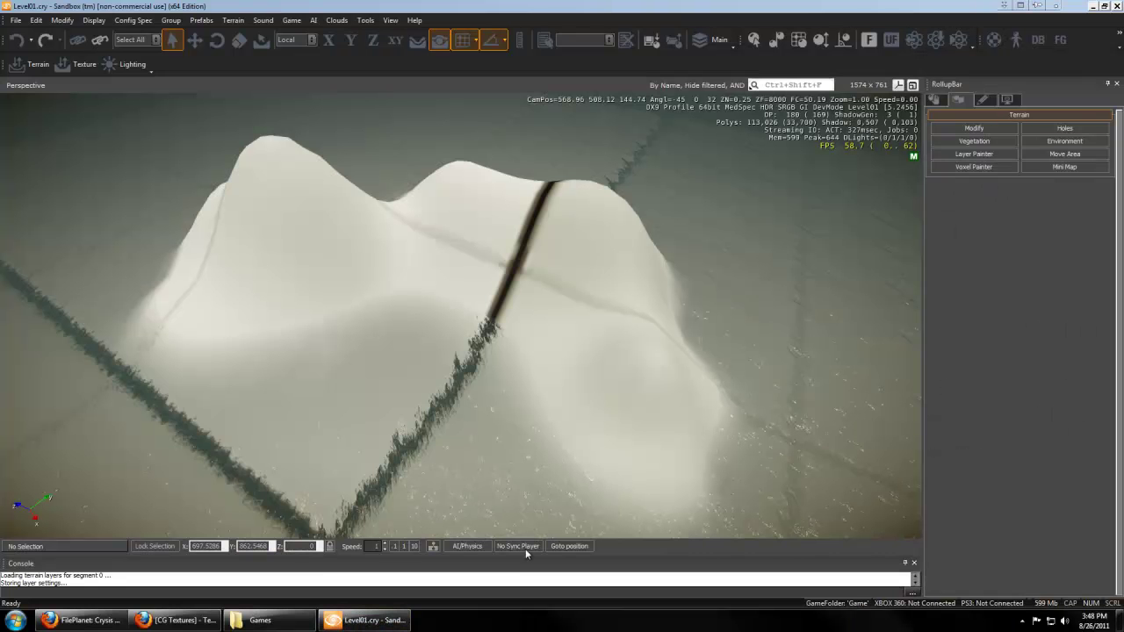
Open the terrain texture layers and delete the Default layer.
click(63, 69)
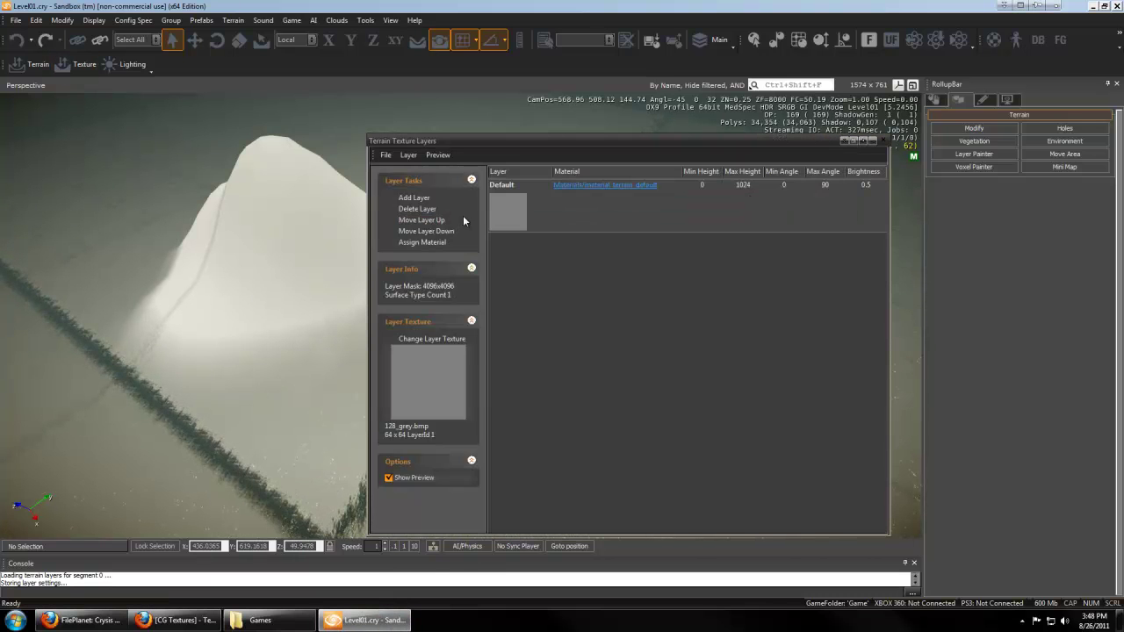
click(517, 219)
click(428, 210)
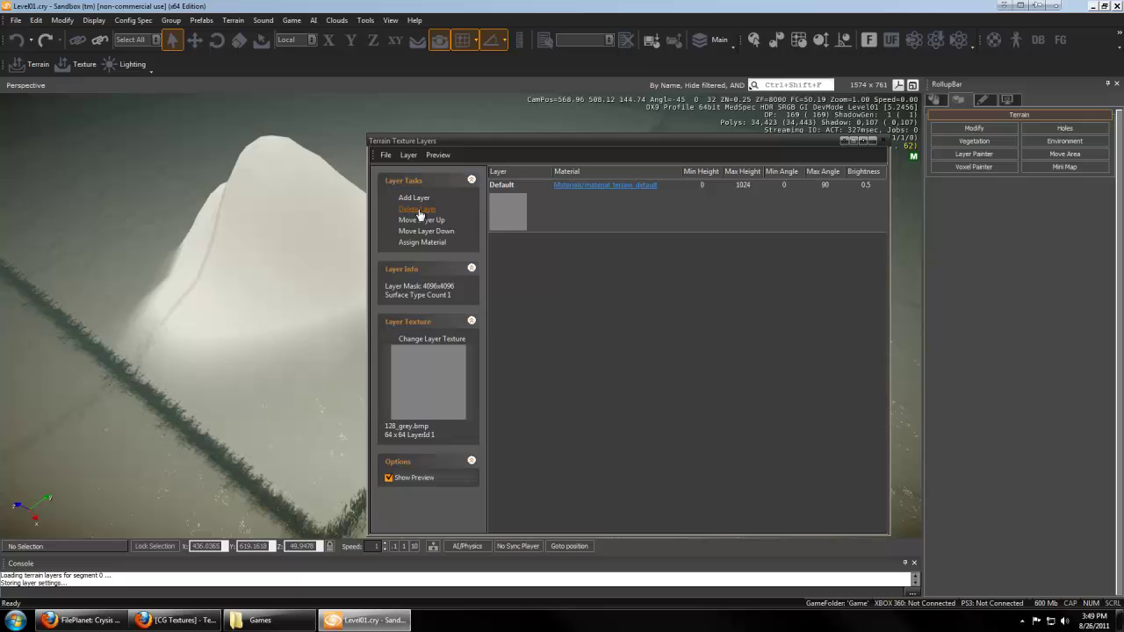
key(Return)
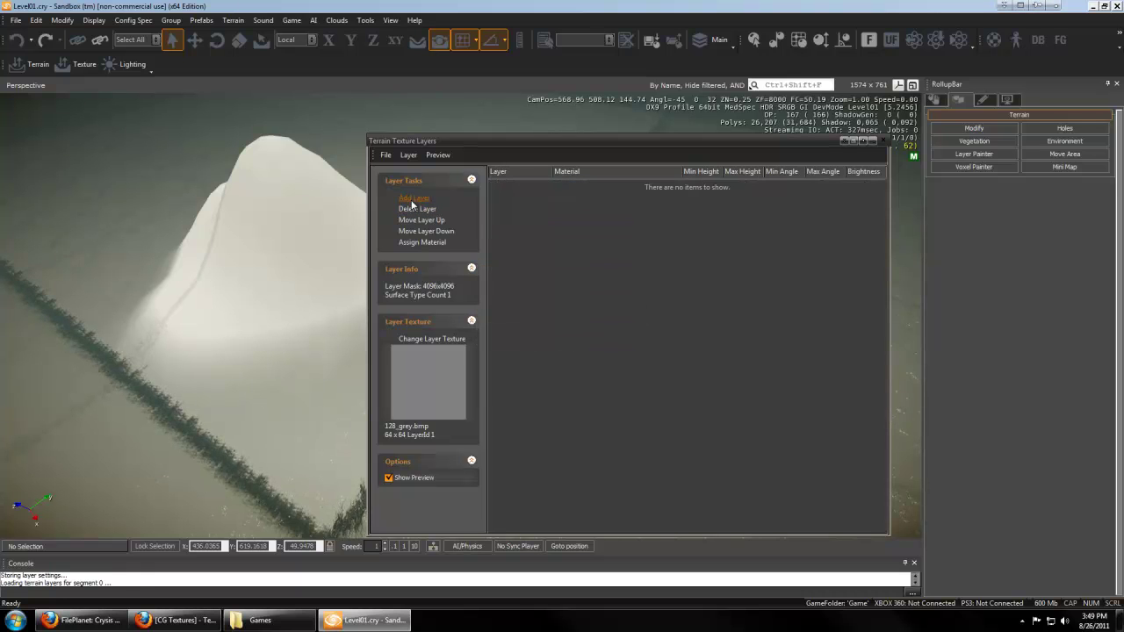
Add a new terrain texture layer named Ground01.
click(415, 198)
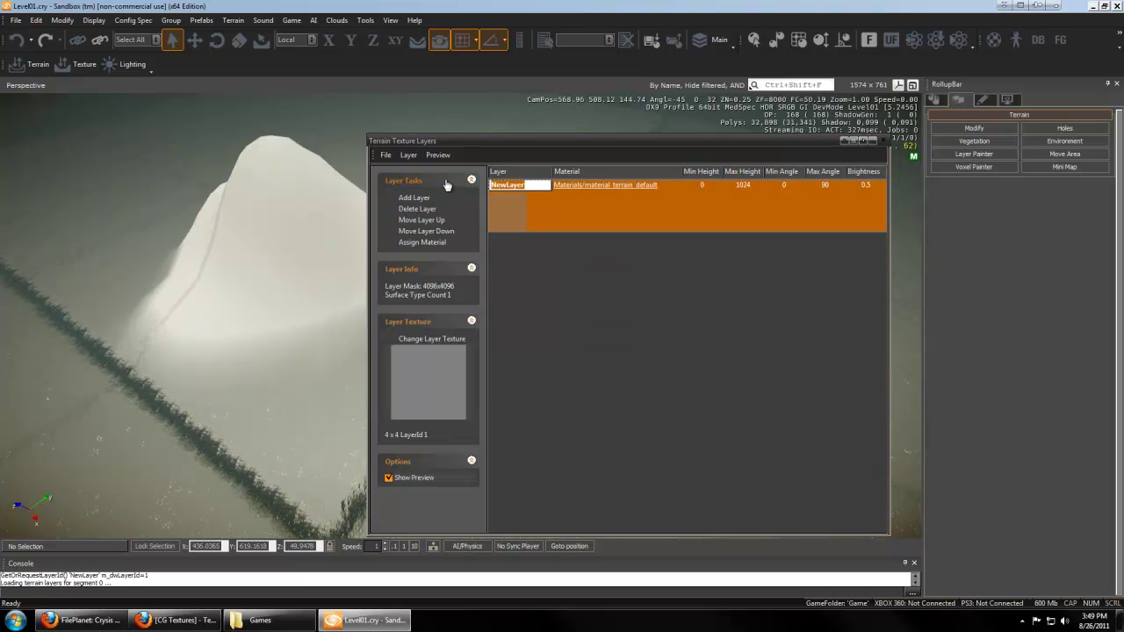
text(c)
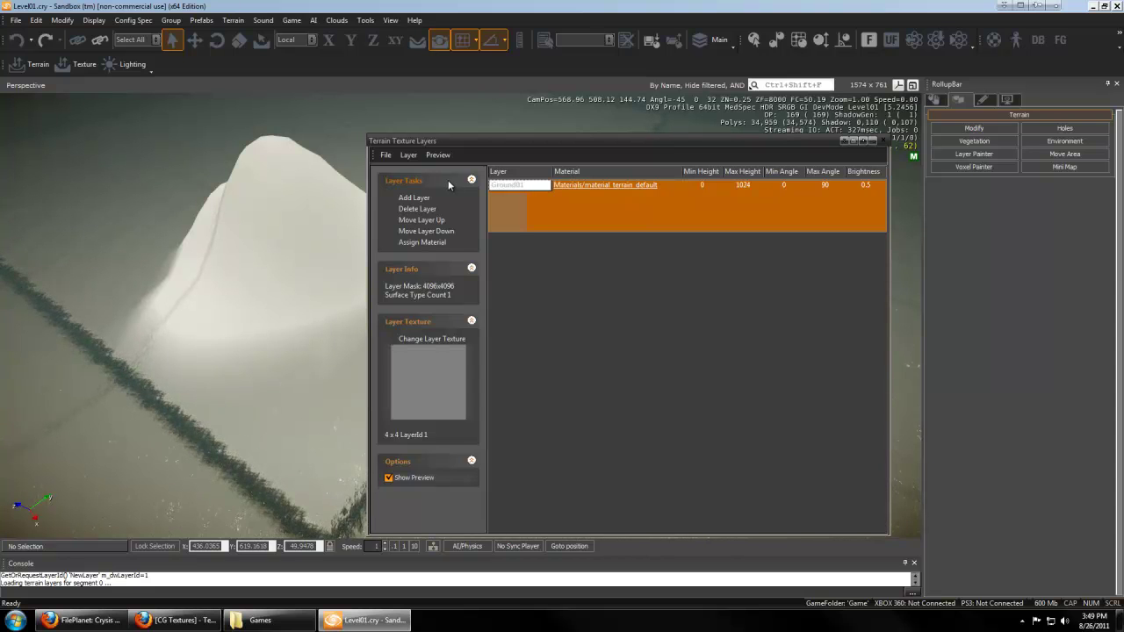
click(533, 272)
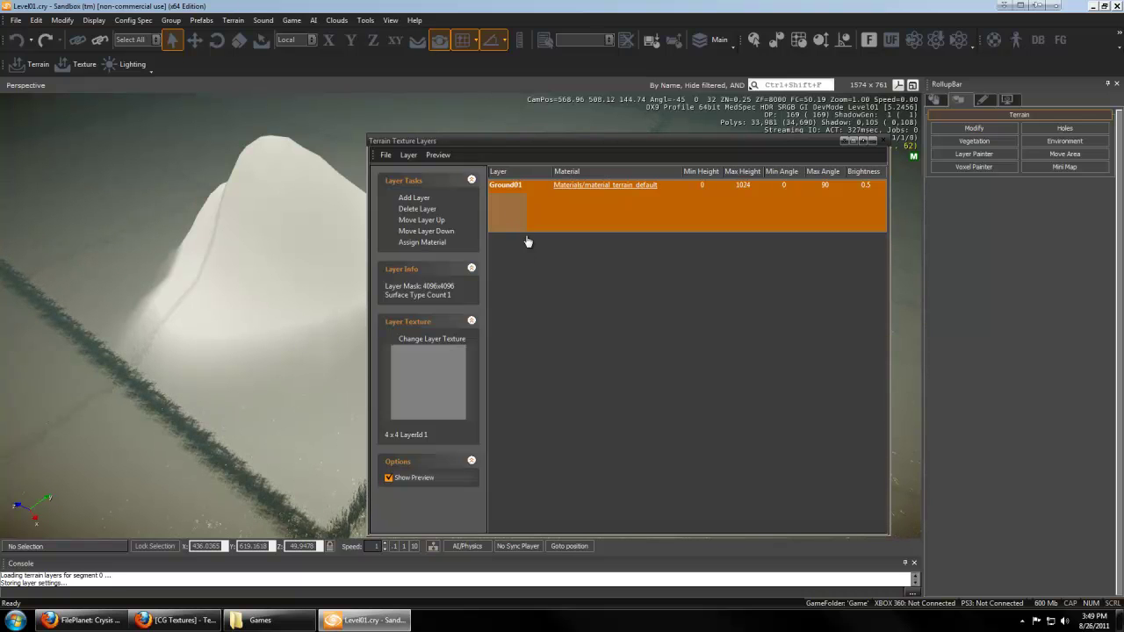
Change the Ground01 layer's texture to 128_grey.bmp from the Game/Textures/terrain folder.
click(432, 340)
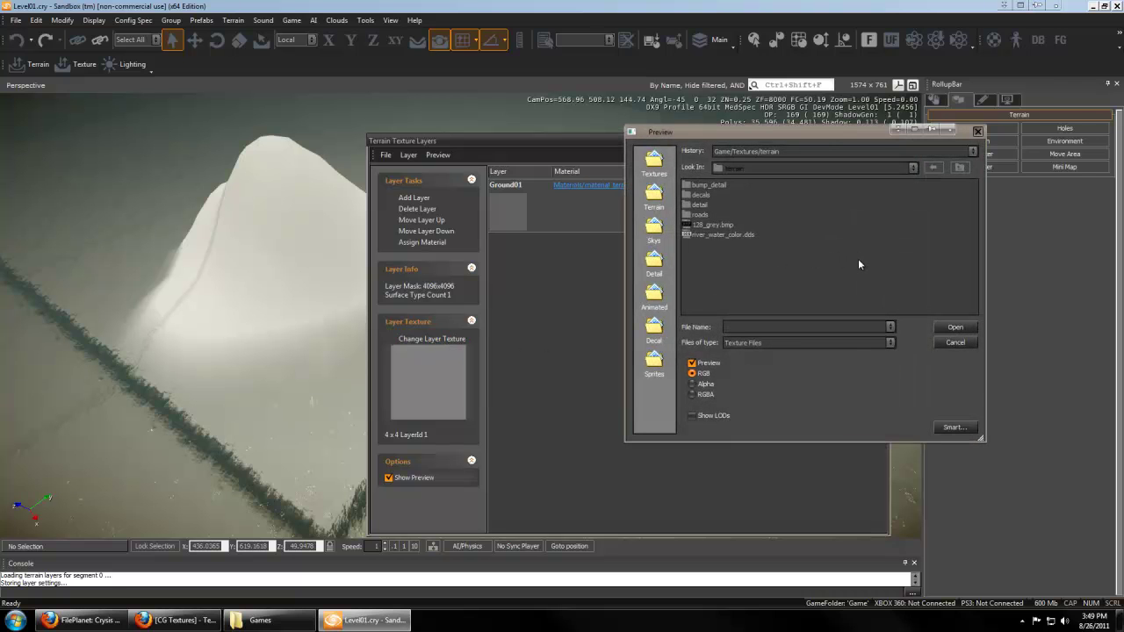
click(912, 168)
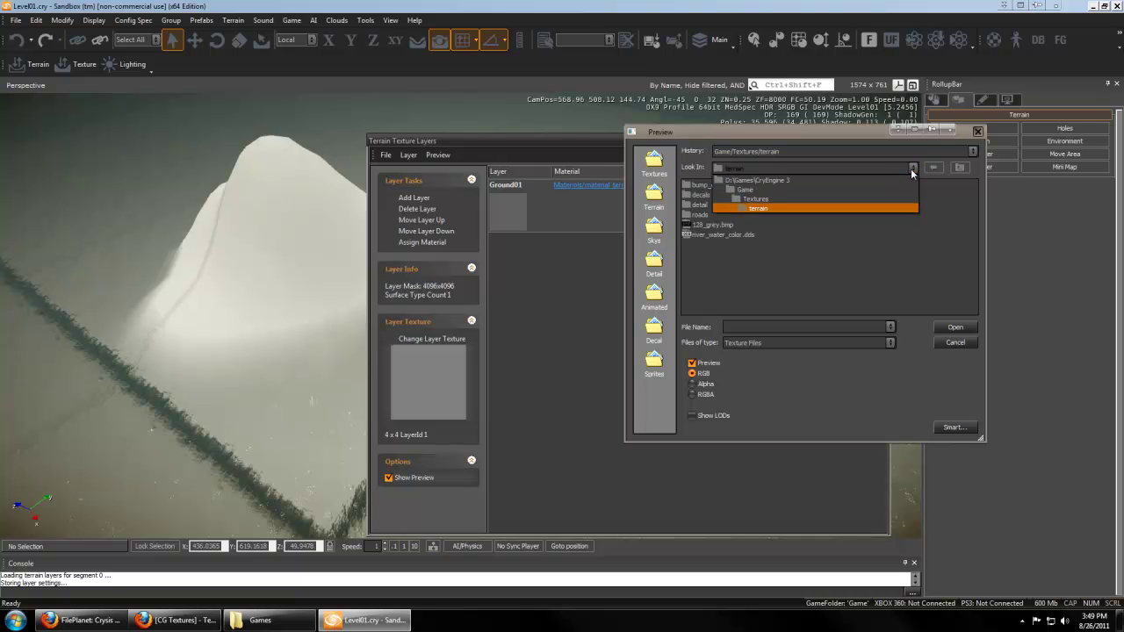
click(779, 180)
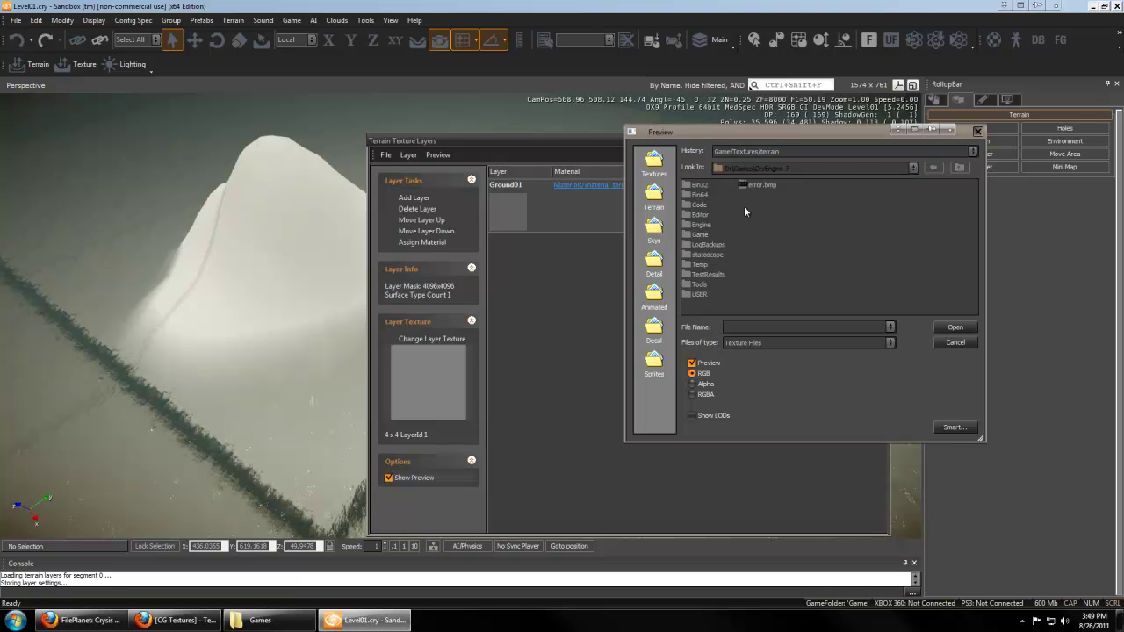
double_click(702, 233)
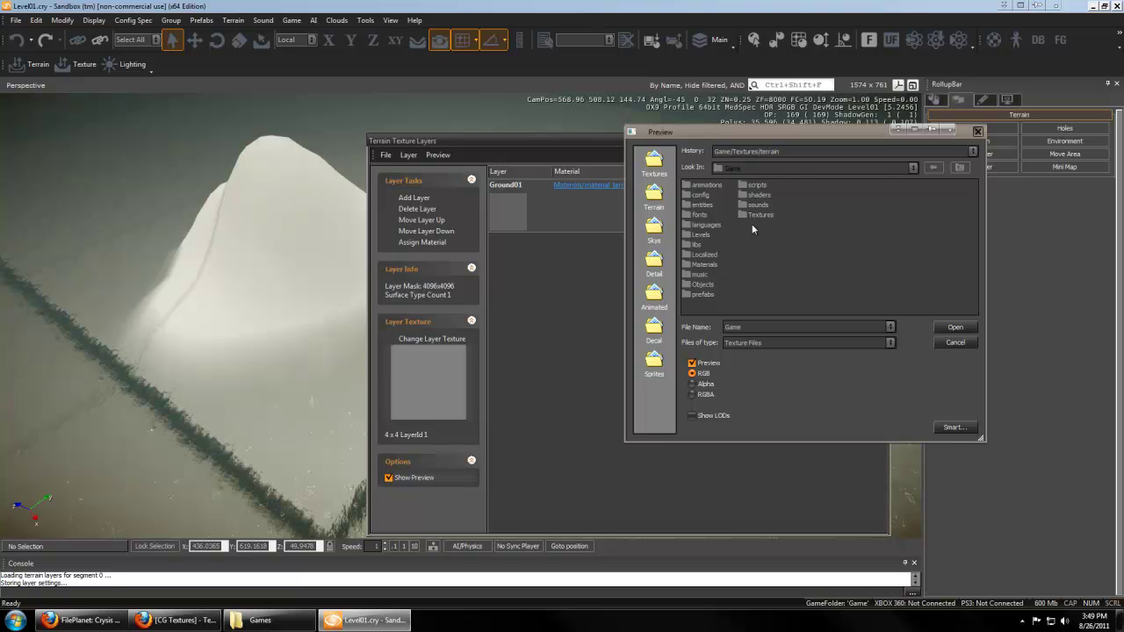
double_click(755, 214)
click(788, 265)
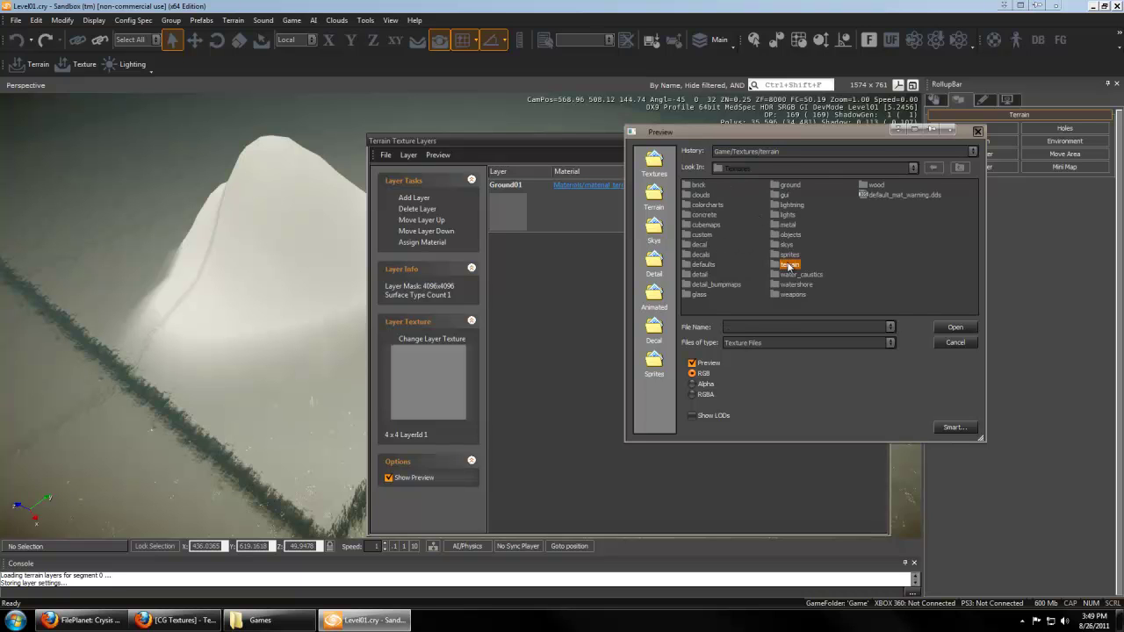
double_click(788, 264)
click(701, 227)
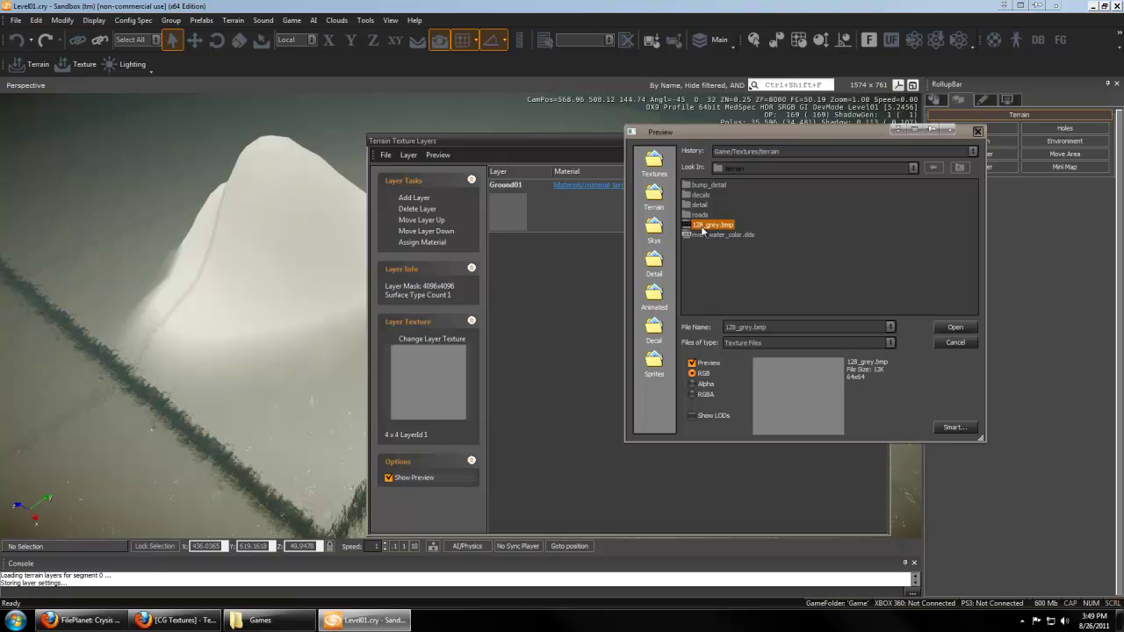
double_click(703, 226)
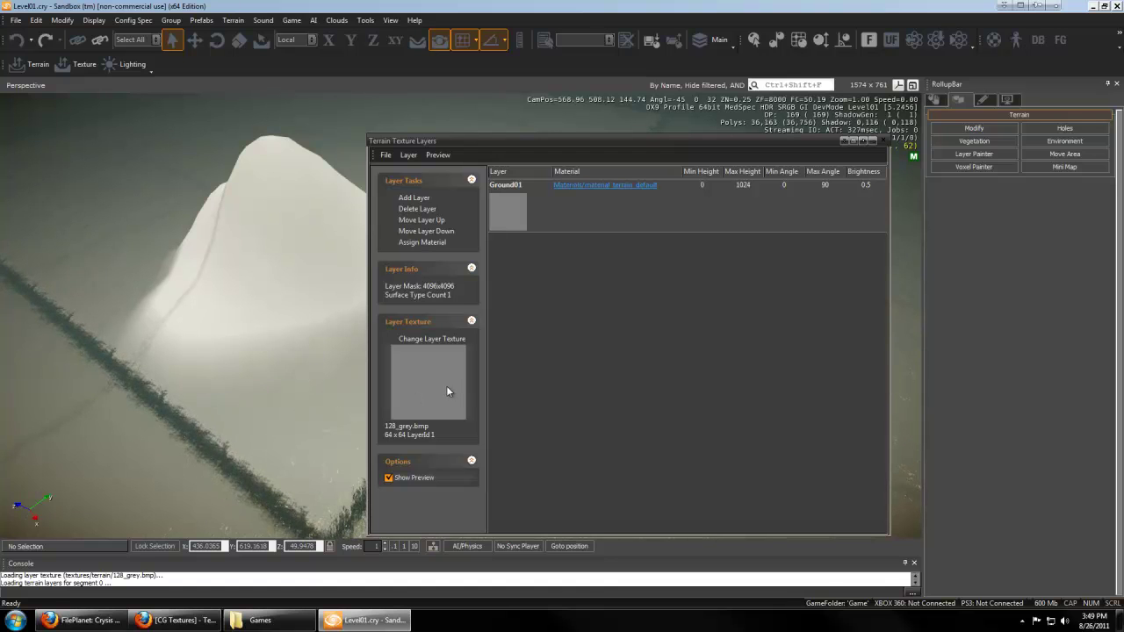
Open the Material Editor and select the ground_mossy_4_coast material from the Materials/terrain folder.
right_drag(294, 342, 296, 341)
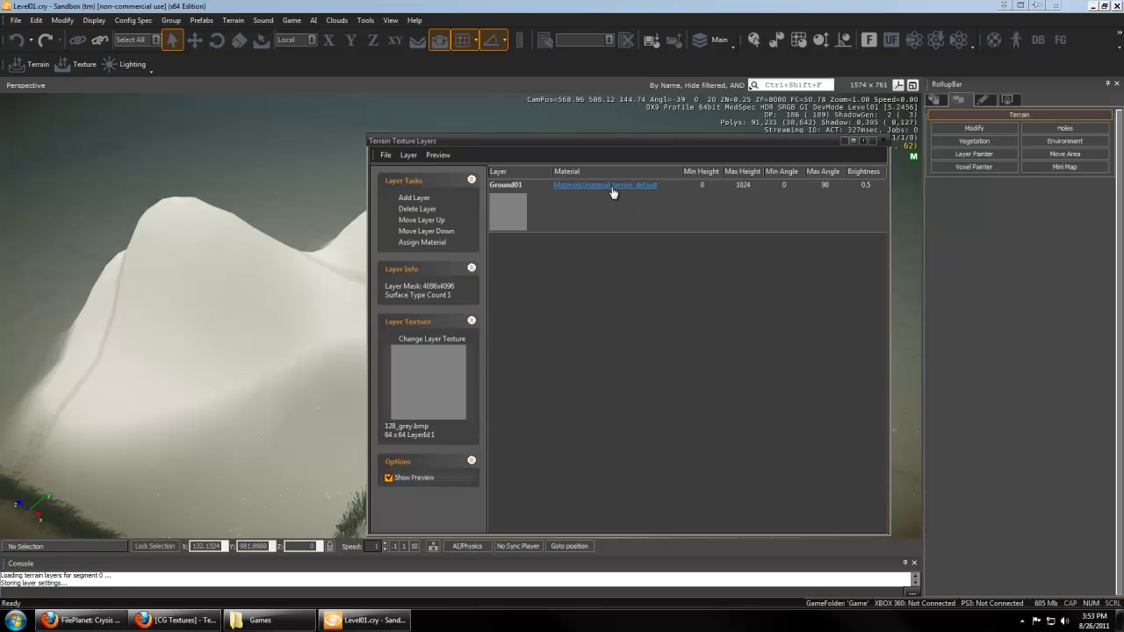
click(299, 184)
key(m)
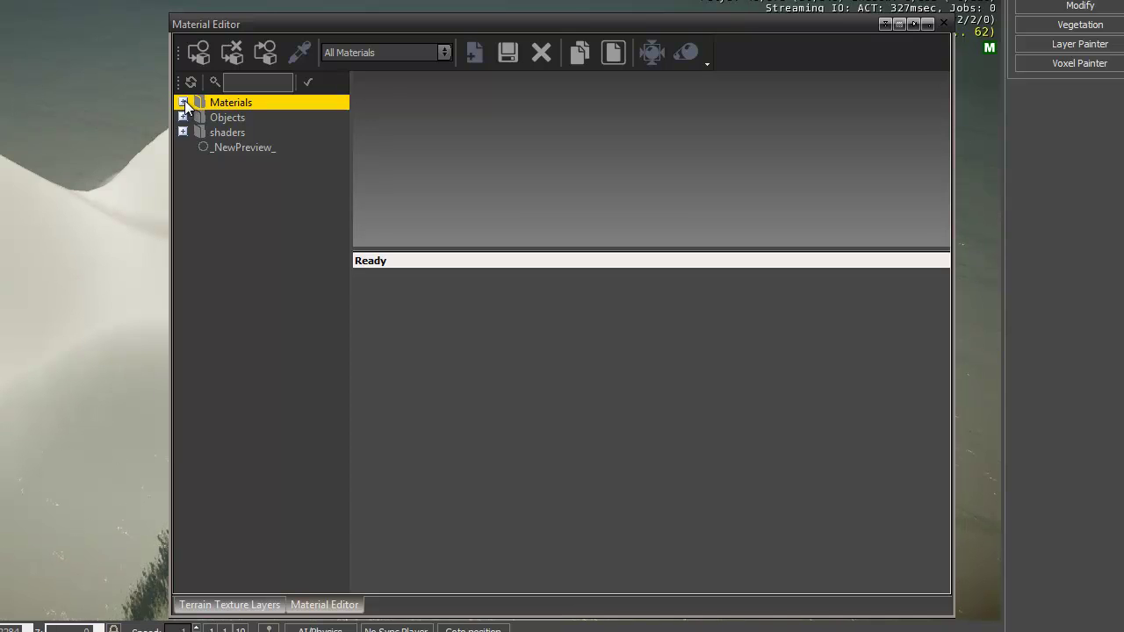
click(183, 102)
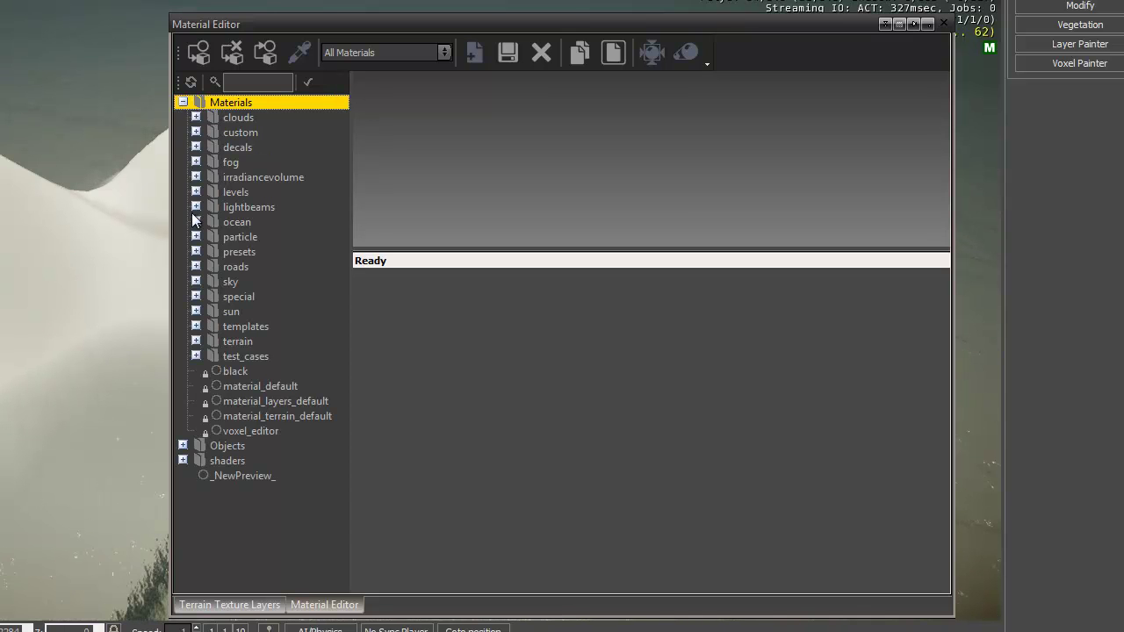
click(195, 340)
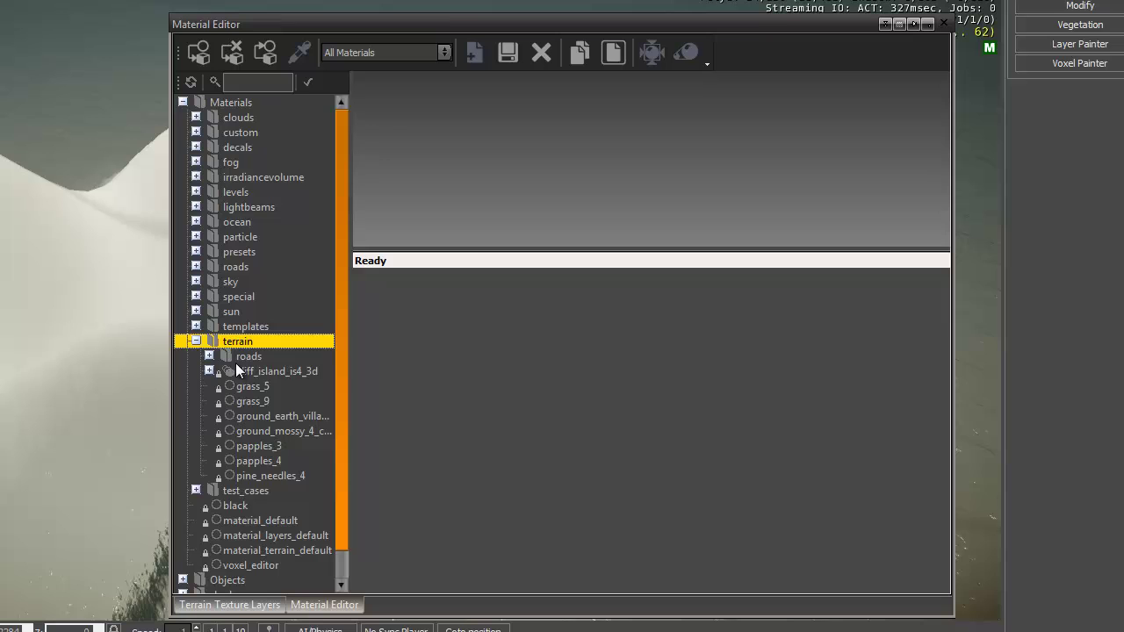
click(256, 431)
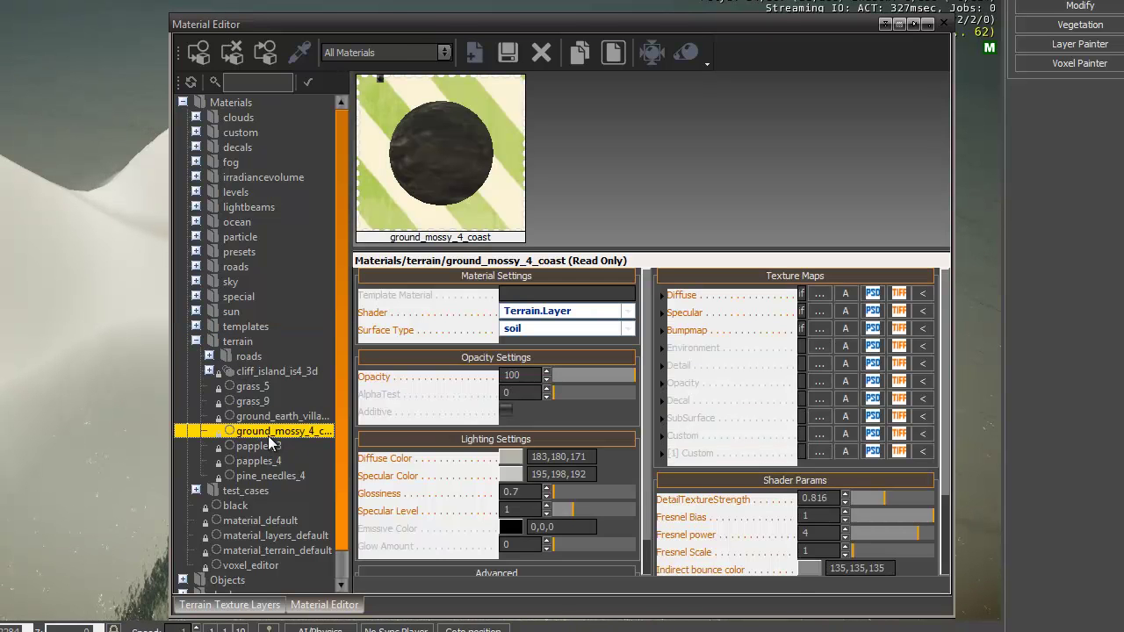
Assign the selected ground_mossy_4_coast material to the Ground01 texture layer and close the Terrain Texture Layers window.
click(230, 604)
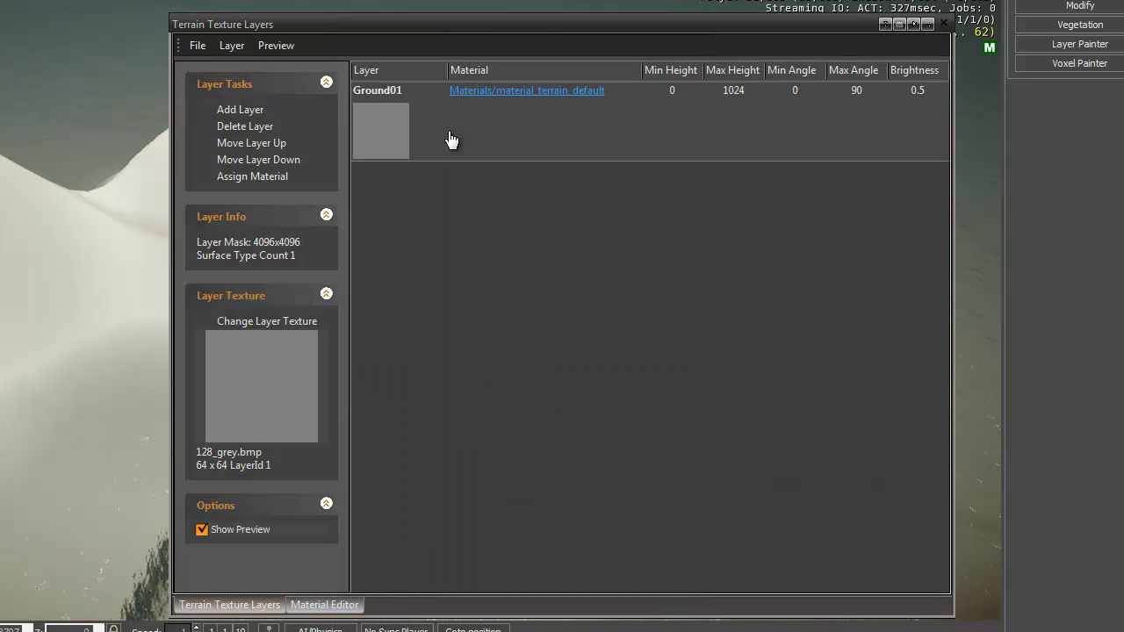
click(518, 139)
click(254, 176)
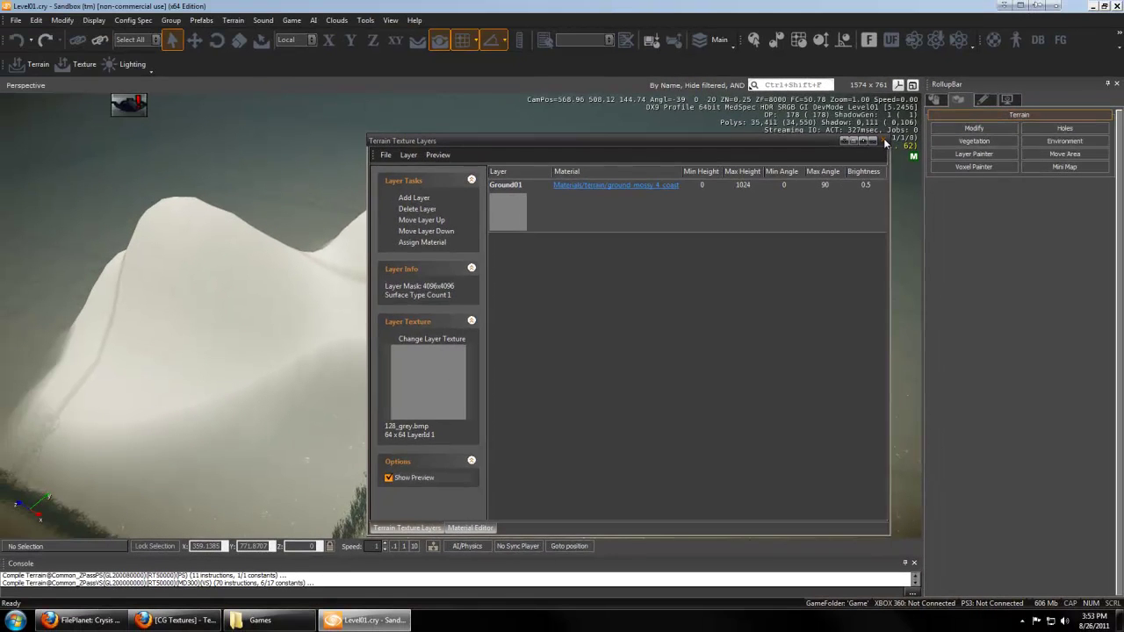
click(883, 141)
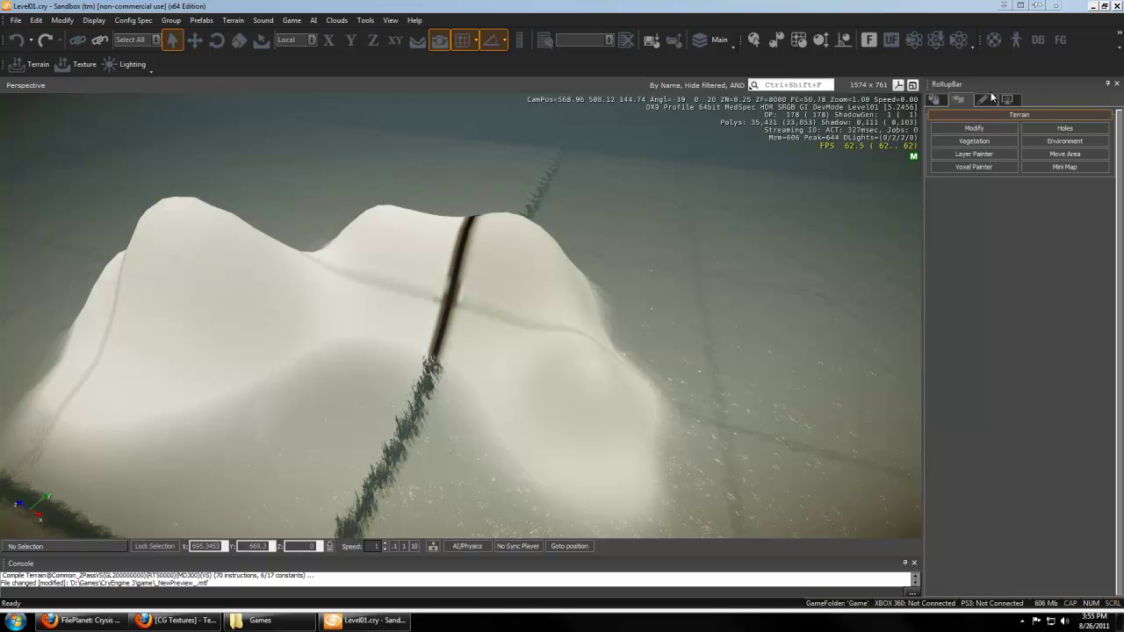
Start the Layer Painter and paint a small Ground01 patch on the near hill with a brush radius of 4.
click(962, 152)
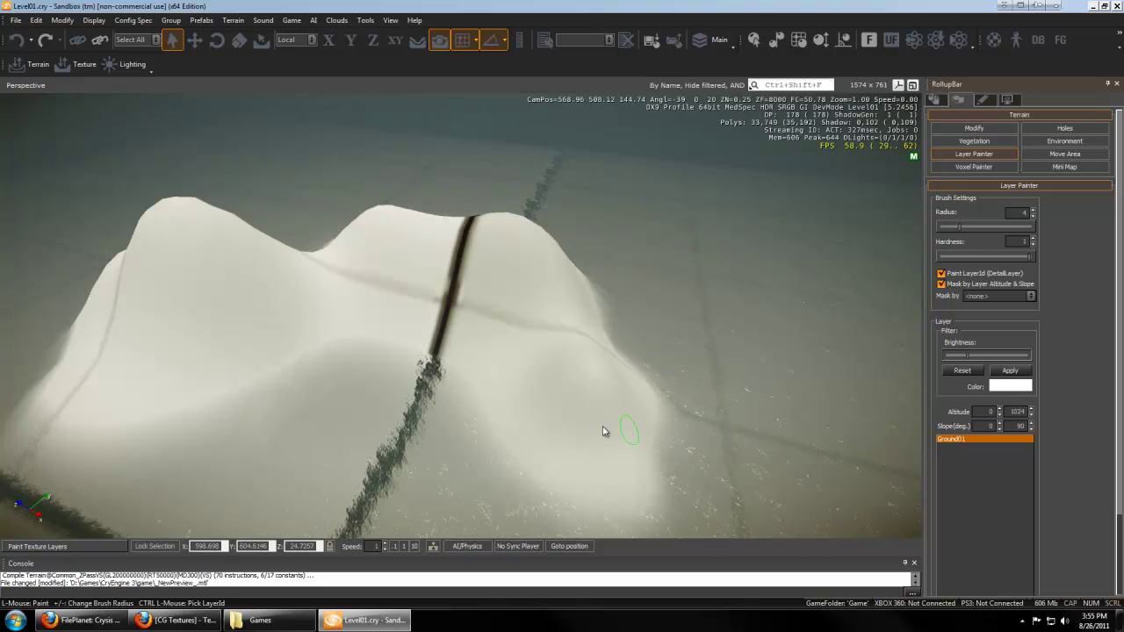
mouse_move(603, 431)
mouse_down()
mouse_move(568, 400)
mouse_move(591, 410)
mouse_up()
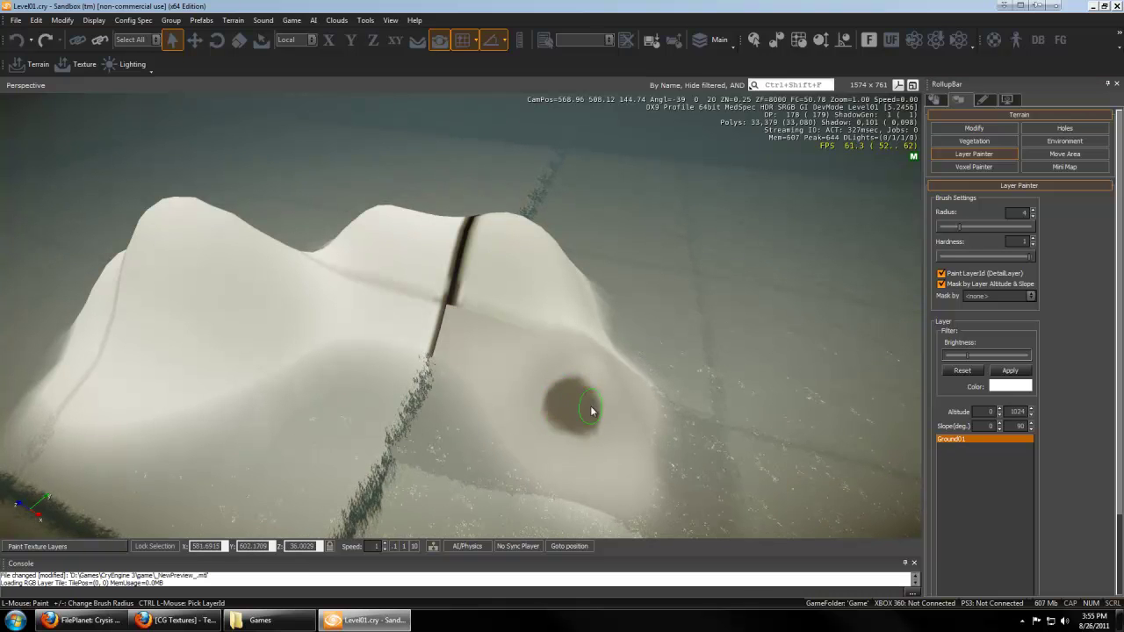
key(w)
right_drag(596, 408, 605, 413)
key(w)
key(a)
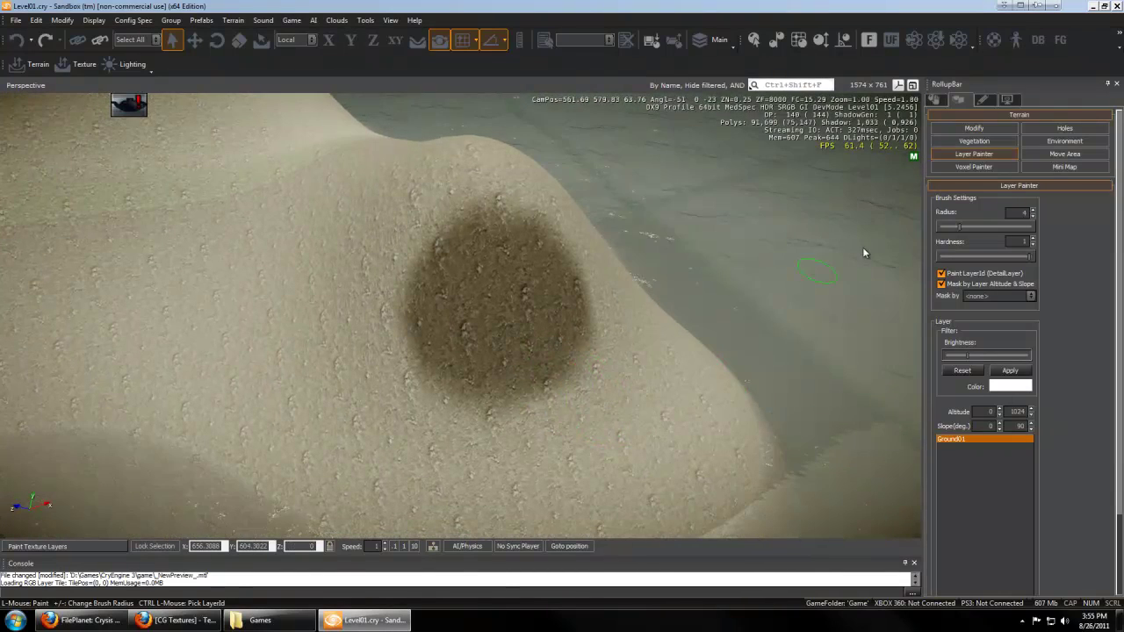
Set the layer brush radius to 141.25 and paint Ground01 broadly over the island's near hills.
drag(963, 228, 1004, 229)
key(s)
right_drag(589, 187, 588, 187)
mouse_move(588, 187)
mouse_down()
mouse_move(484, 242)
mouse_move(395, 204)
mouse_move(514, 213)
mouse_move(366, 264)
mouse_move(484, 372)
mouse_move(609, 289)
mouse_up()
scroll(566, 321, up, 2)
scroll(667, 356, up, 5)
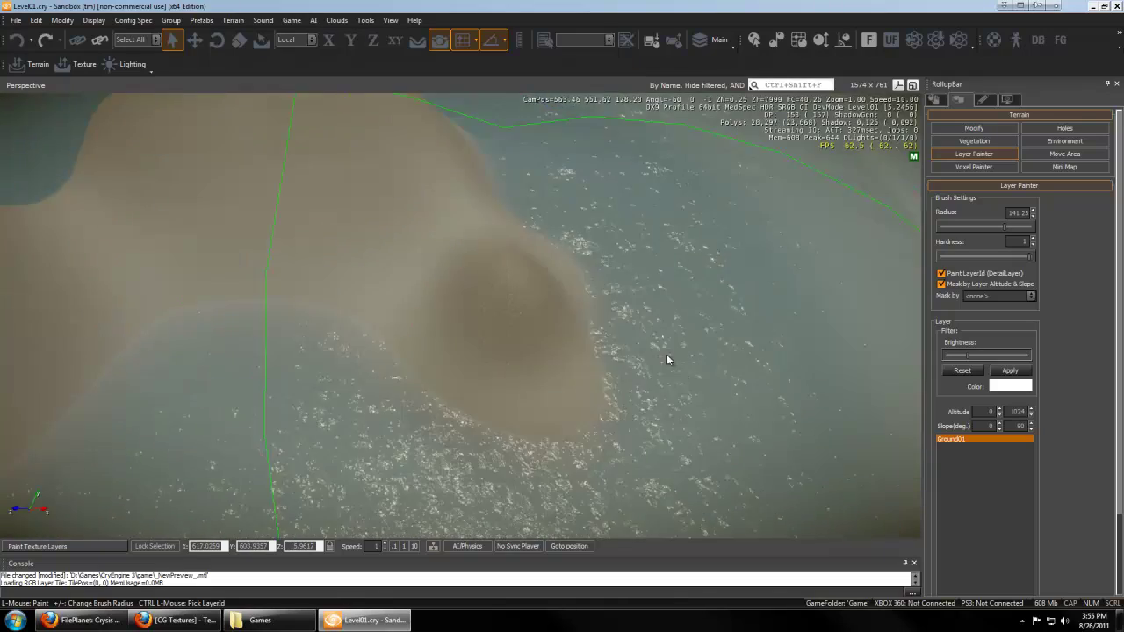
right_drag(627, 370, 720, 376)
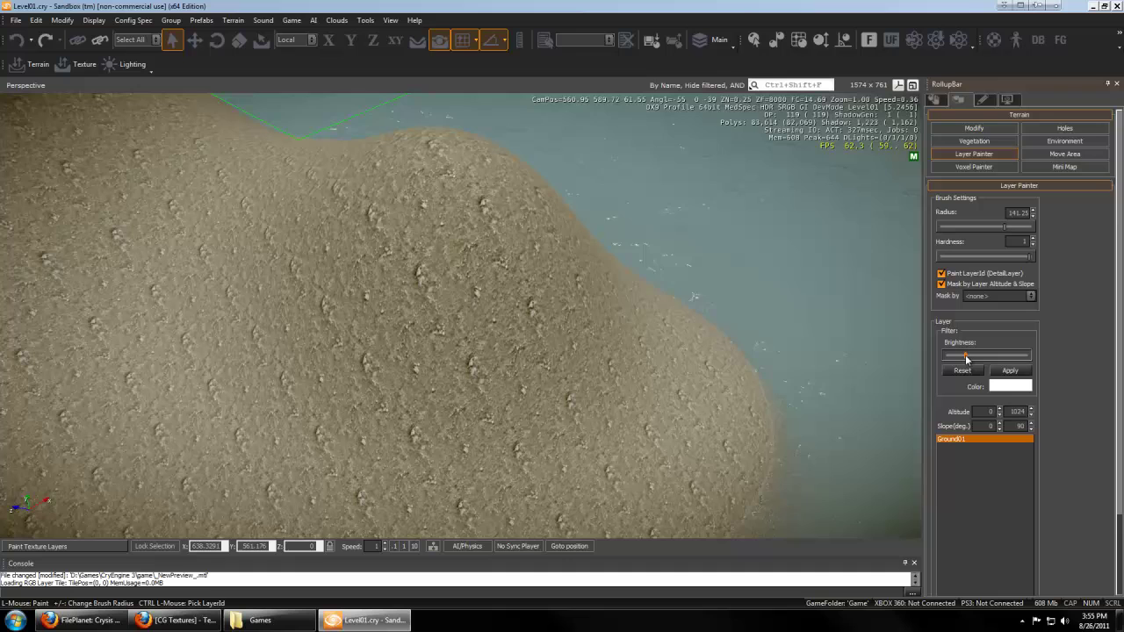
Set the Ground01 paint colour to dark brown (red 65, green 44, blue 45) and slightly lower its brightness.
click(998, 388)
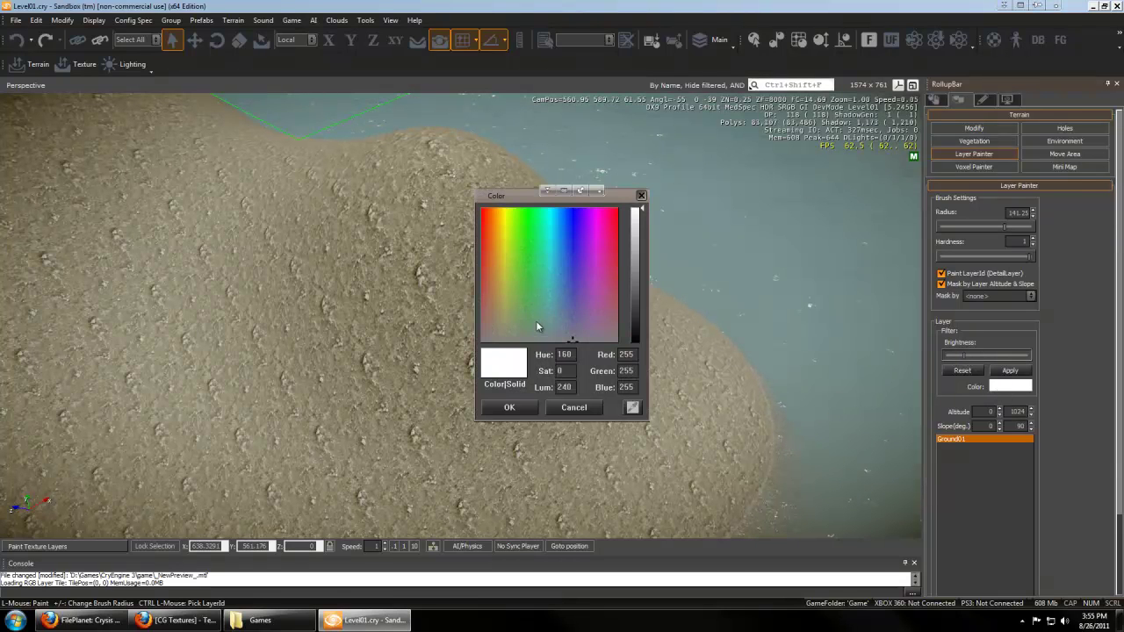
mouse_move(537, 327)
mouse_down()
mouse_move(506, 295)
mouse_move(527, 285)
mouse_move(529, 302)
mouse_move(508, 306)
mouse_move(603, 324)
mouse_move(642, 318)
mouse_move(612, 316)
mouse_up()
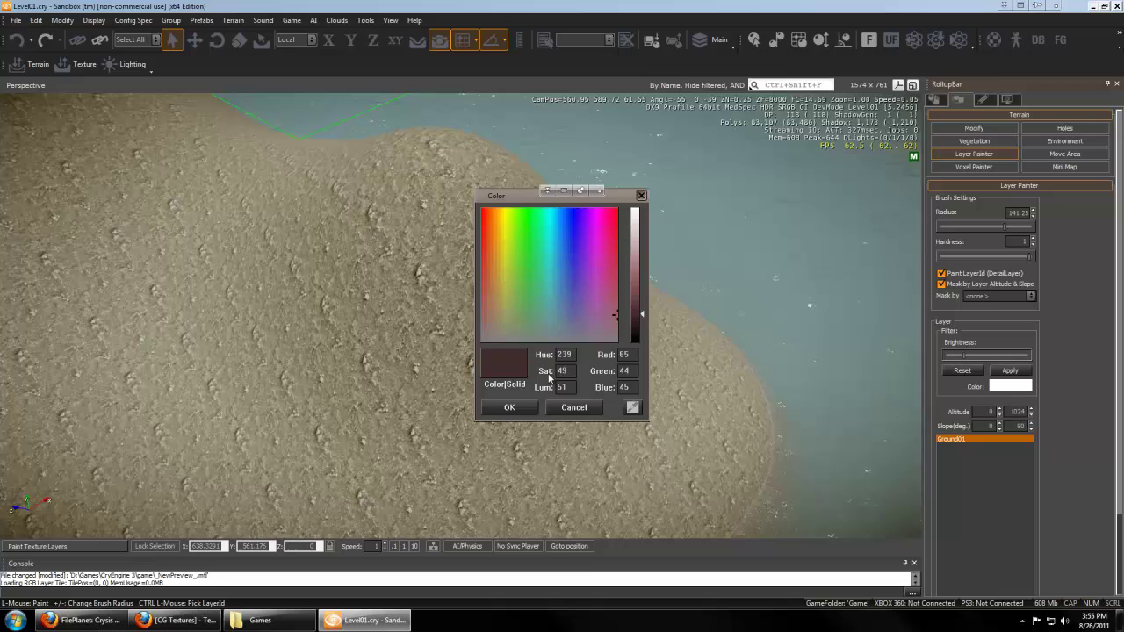
click(509, 407)
drag(963, 355, 960, 356)
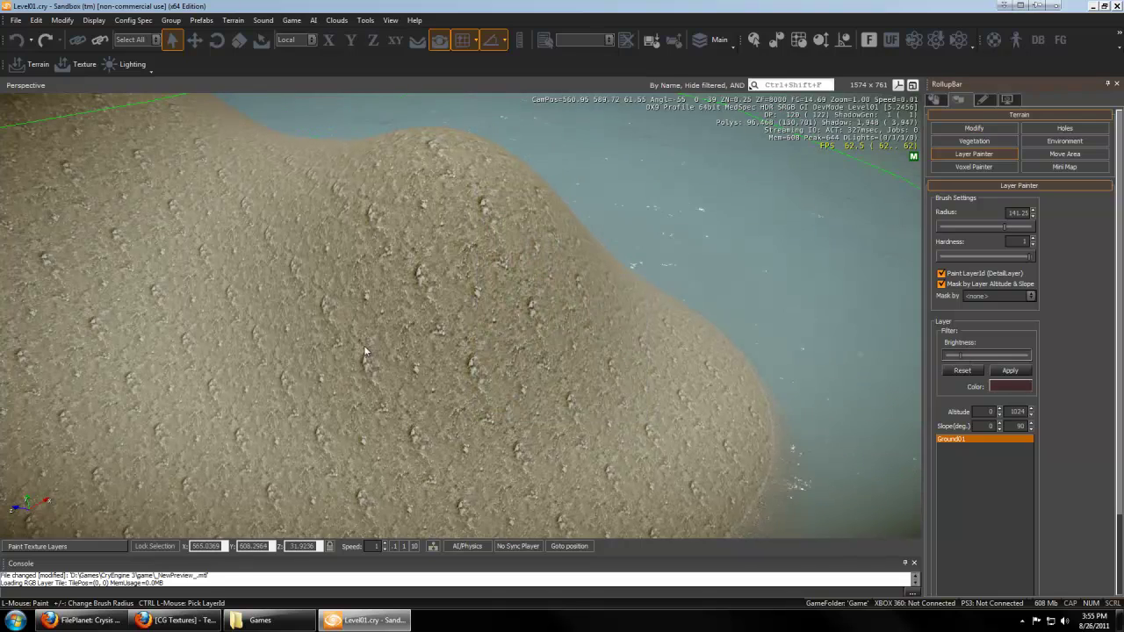
Paint the island's hills with the dark brown Ground01 layer.
click(394, 355)
right_drag(562, 339, 556, 340)
key(s)
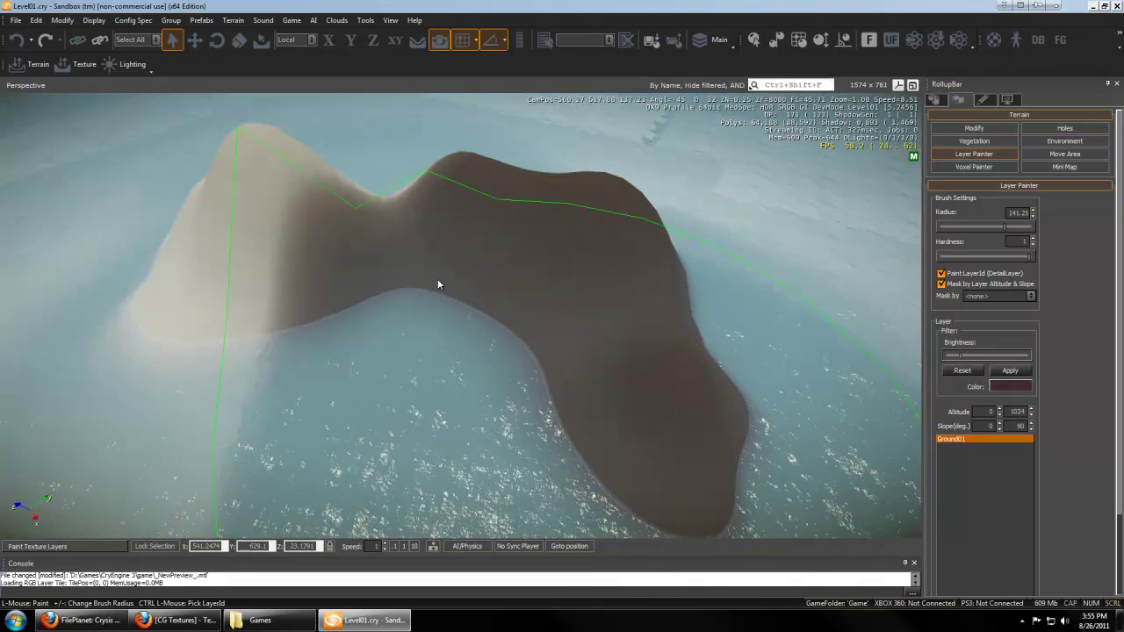